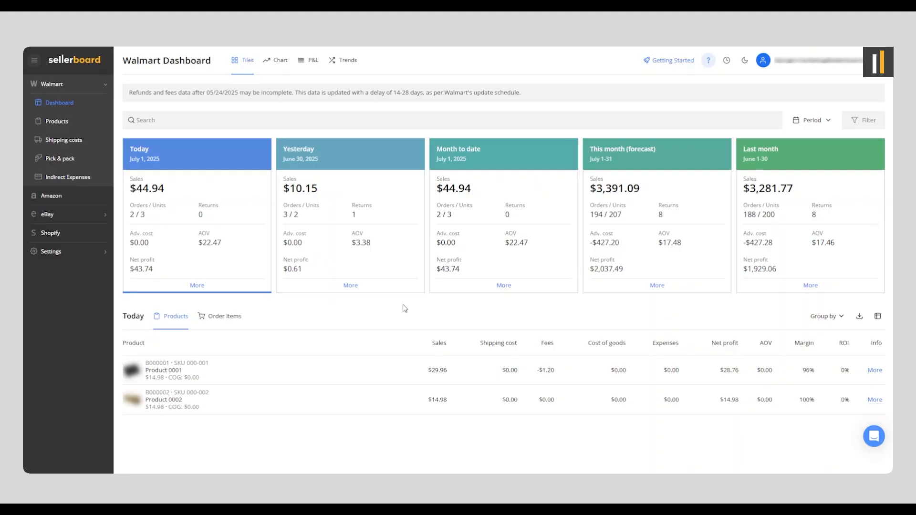
# Open the Walmart product list and set Product 0001's cost of goods to $16.
pyautogui.click(63, 122)
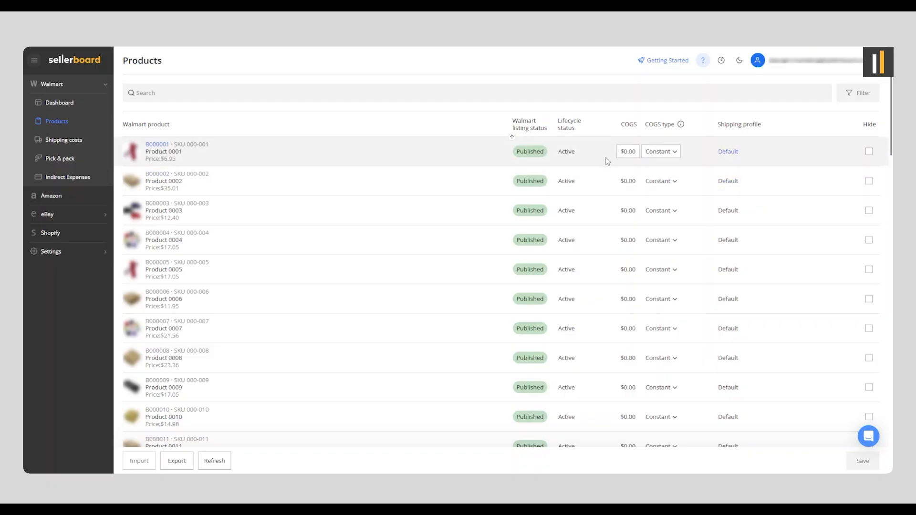
pyautogui.click(676, 153)
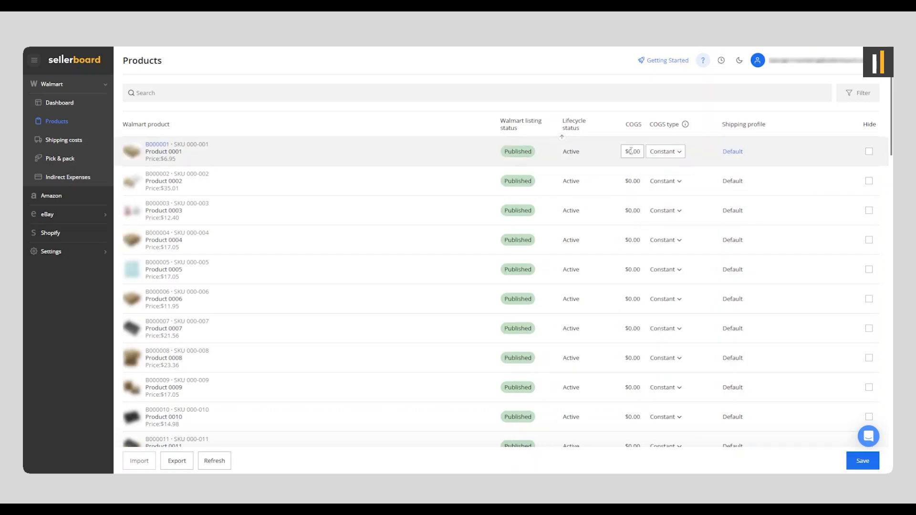
pyautogui.press('BackSpace')
pyautogui.write('16')
pyautogui.click(666, 115)
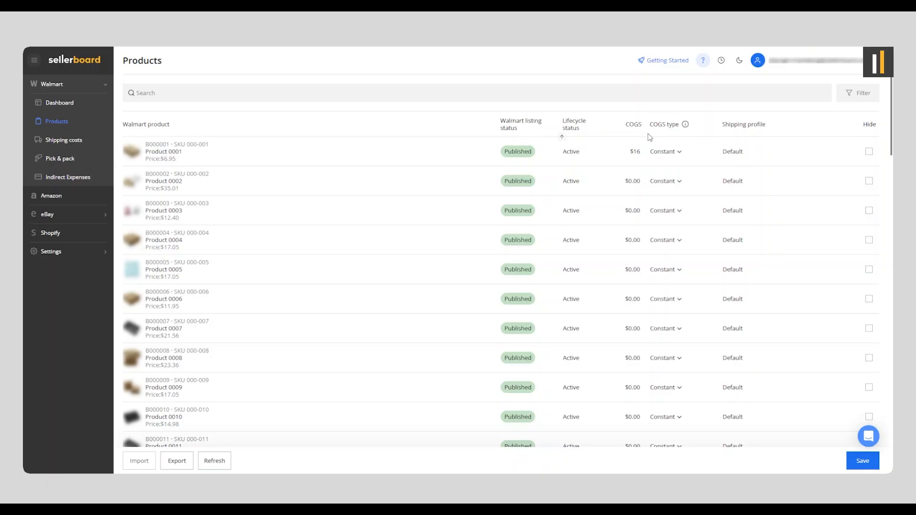
# Switch Product 0001's COGS type to By period/batch/marketplace and add a new batch.
pyautogui.click(679, 152)
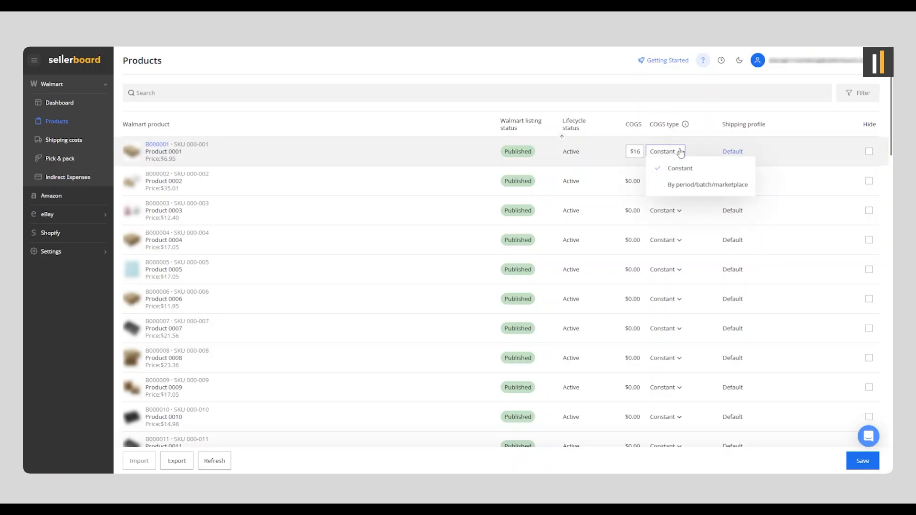
pyautogui.click(717, 188)
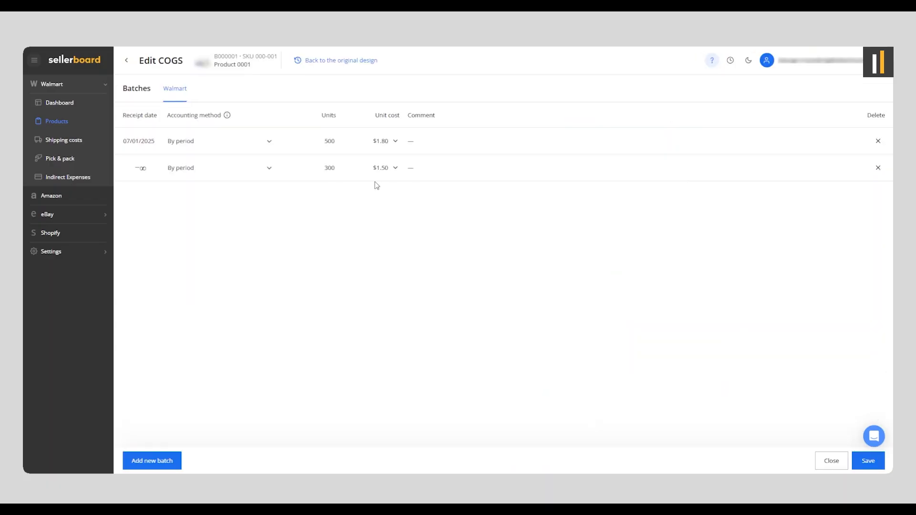
pyautogui.click(157, 460)
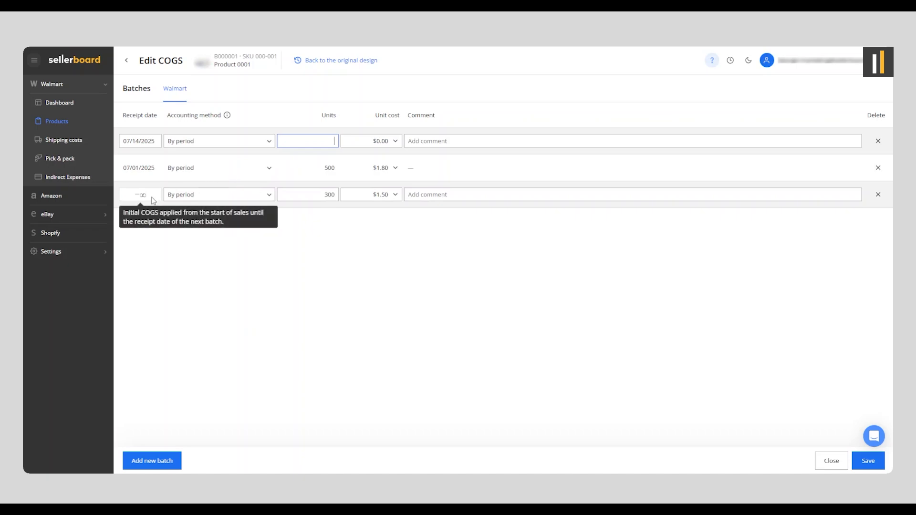
pyautogui.click(199, 199)
pyautogui.click(328, 225)
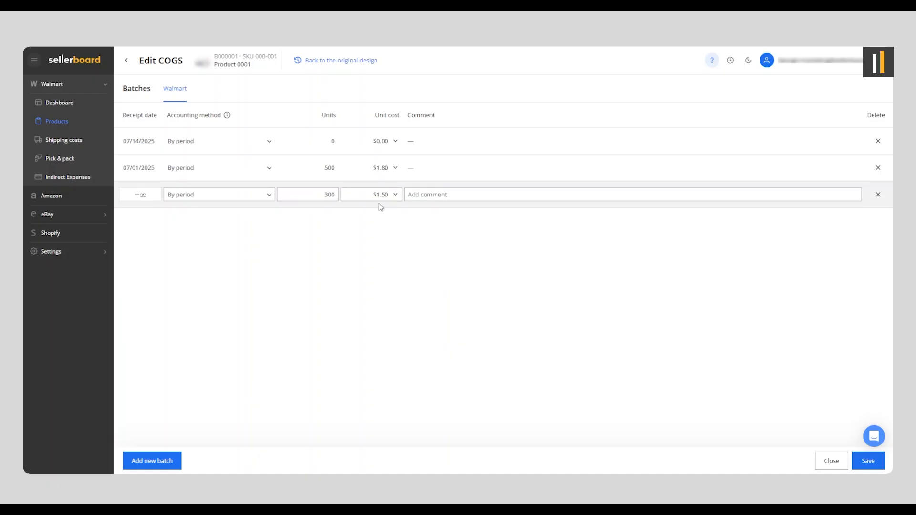
pyautogui.moveTo(149, 208)
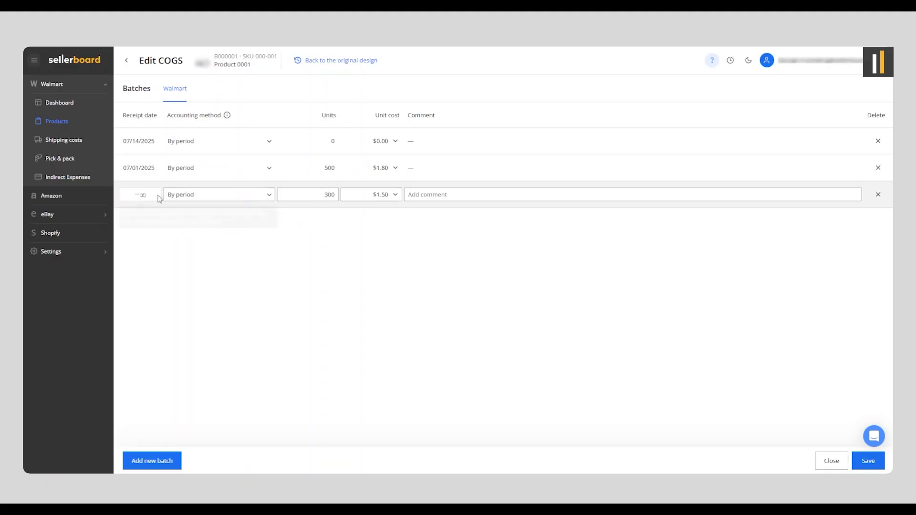
pyautogui.moveTo(131, 194)
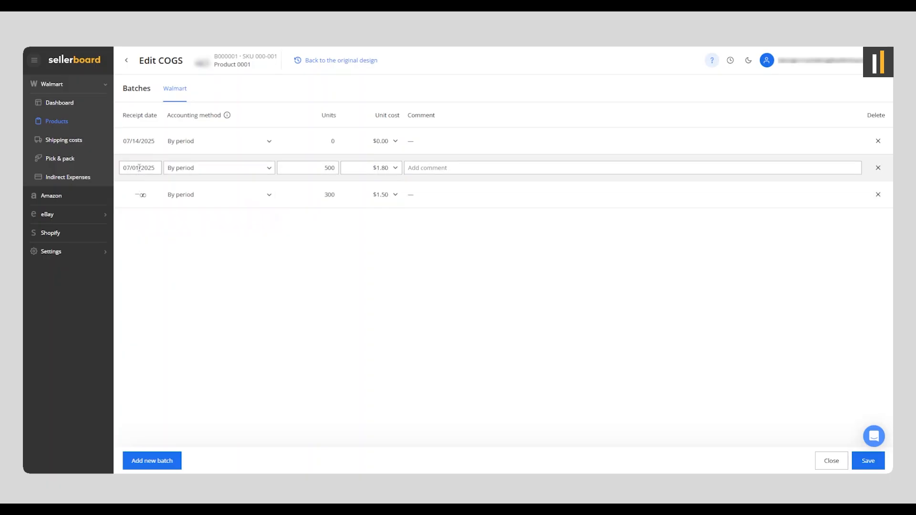
pyautogui.click(210, 170)
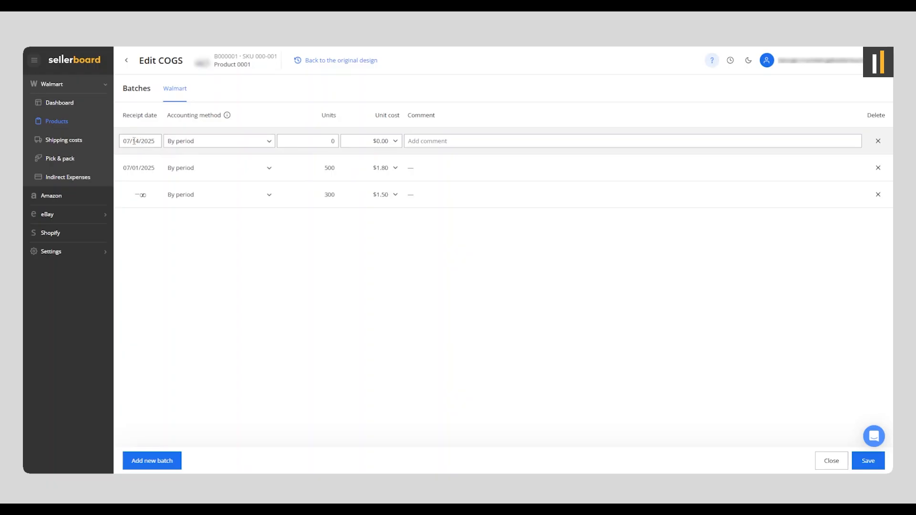
# Set the 07/14/2025 batch to 300 units with a unit cost of $1.70.
pyautogui.click(333, 141)
pyautogui.click(386, 140)
pyautogui.write('1.7')
pyautogui.click(391, 256)
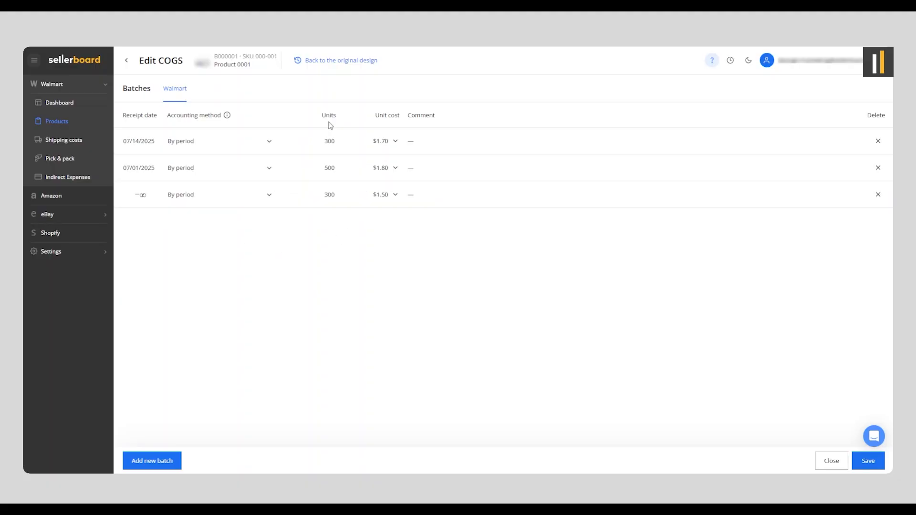
# Check the accounting method options for the initial batch and save Product 0001's COGS batches.
pyautogui.click(239, 194)
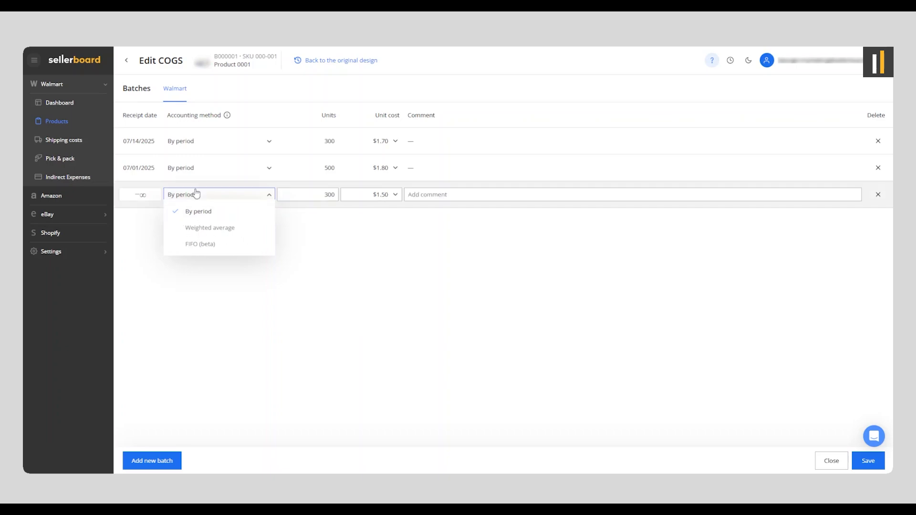
pyautogui.click(314, 238)
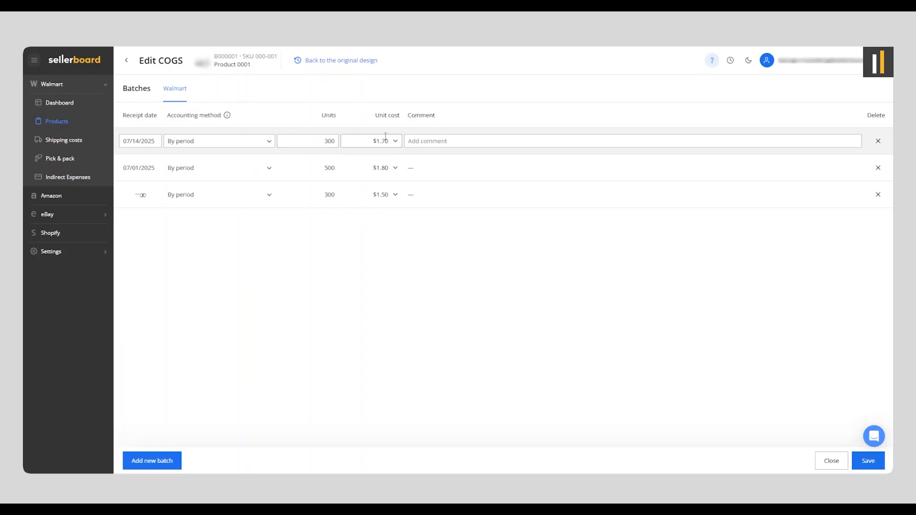
pyautogui.click(433, 141)
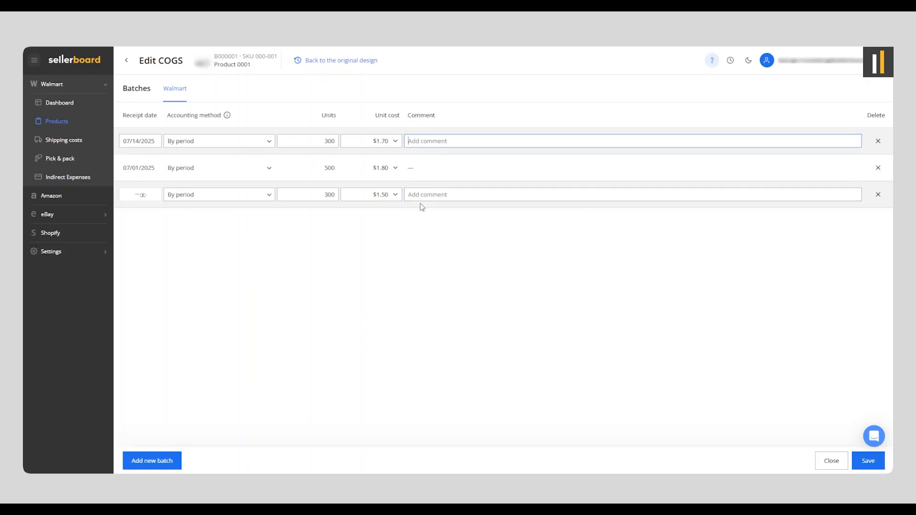
pyautogui.click(409, 243)
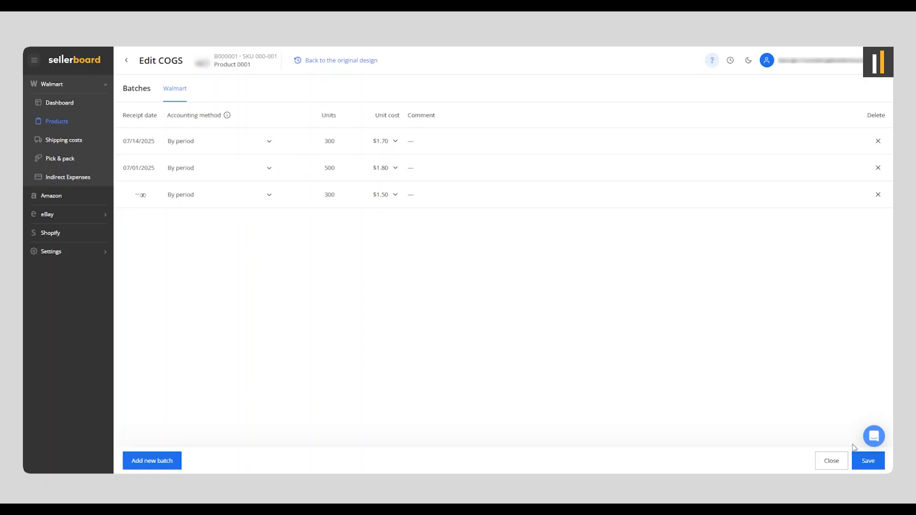
pyautogui.click(867, 461)
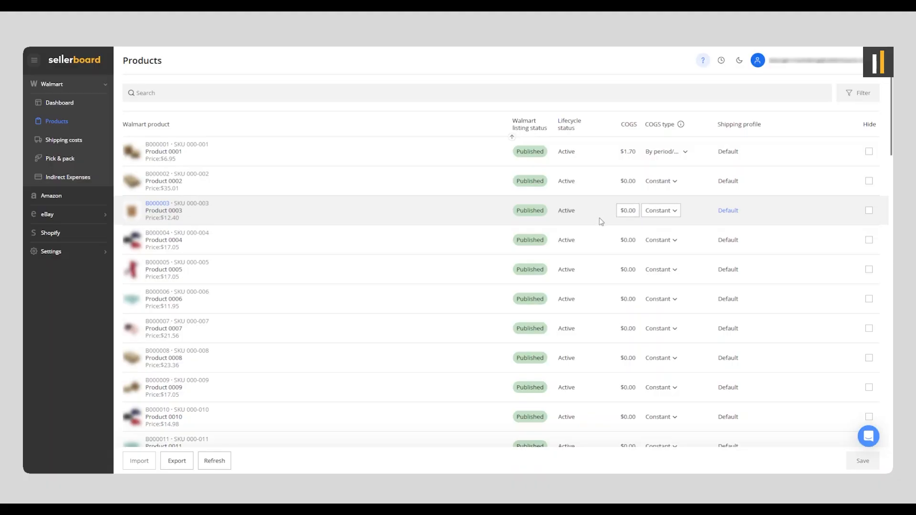
# Open the Default shipping profile and try the calculation rules No shipping cost and Shipping cost equals amount client is charged.
pyautogui.click(76, 144)
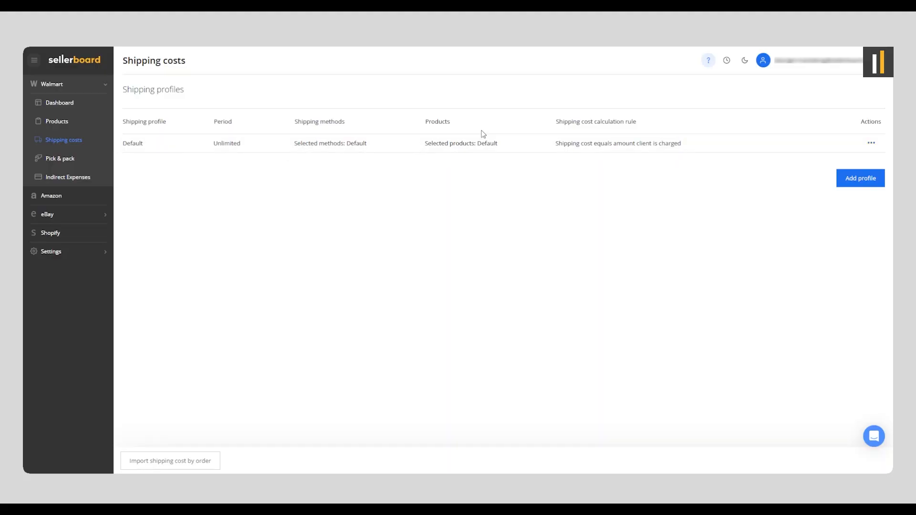
pyautogui.click(413, 149)
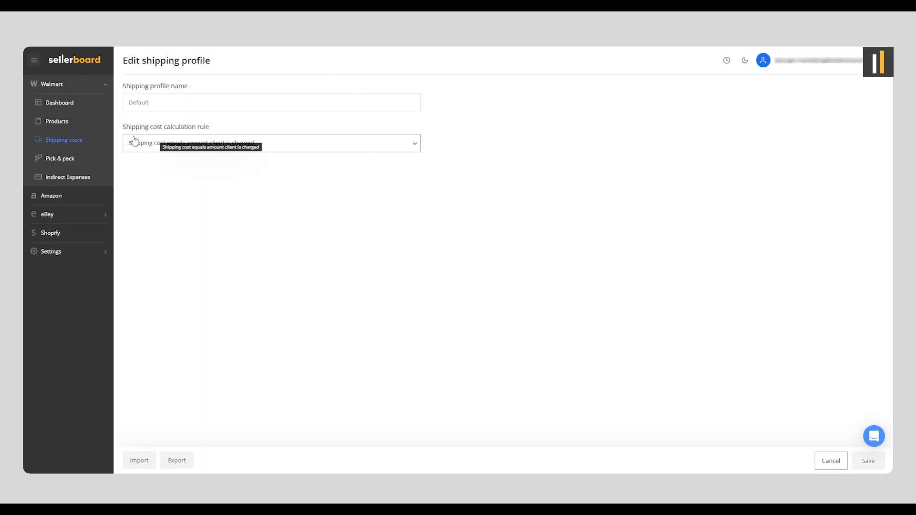
pyautogui.click(203, 146)
pyautogui.click(229, 164)
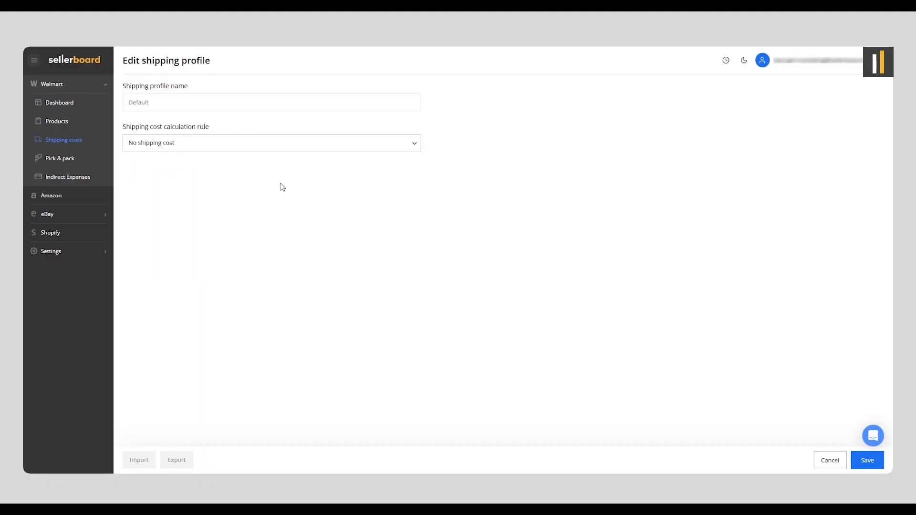
pyautogui.click(239, 143)
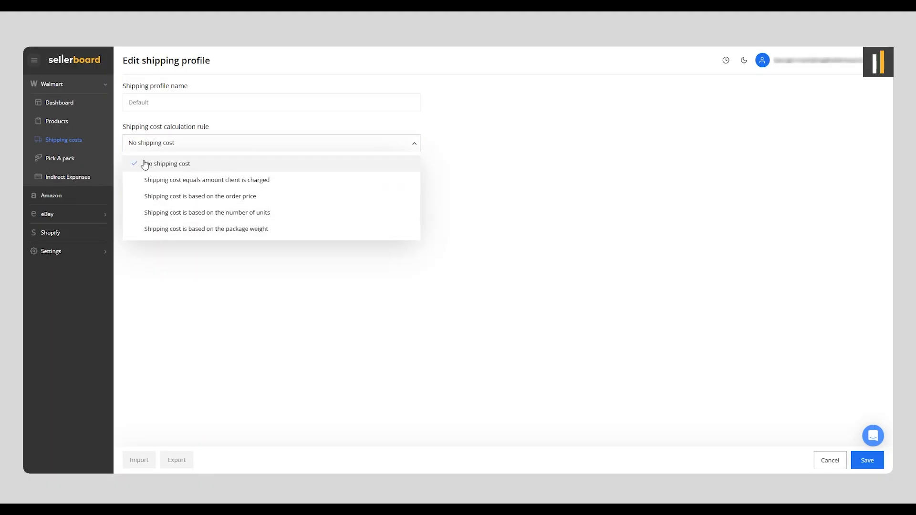
pyautogui.click(322, 187)
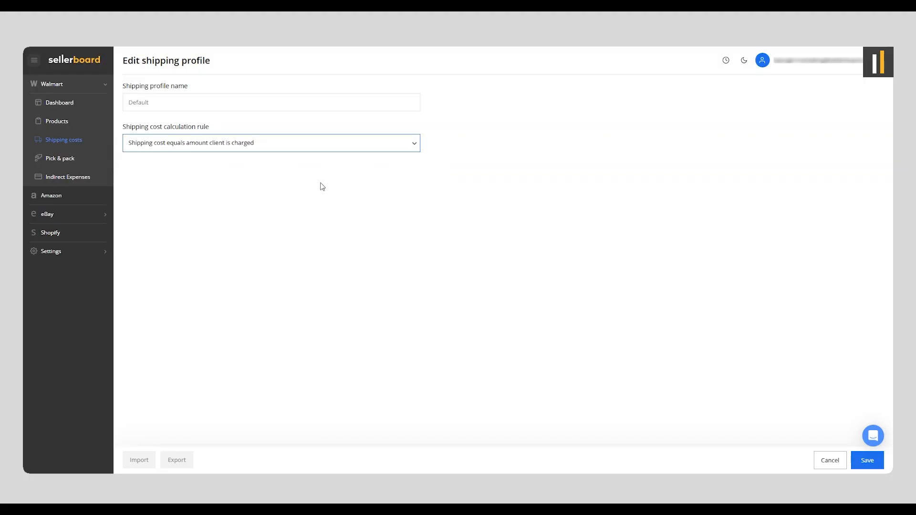
# Base the Default profile's shipping cost on the order price and add two columns to the shipping zone table.
pyautogui.click(351, 146)
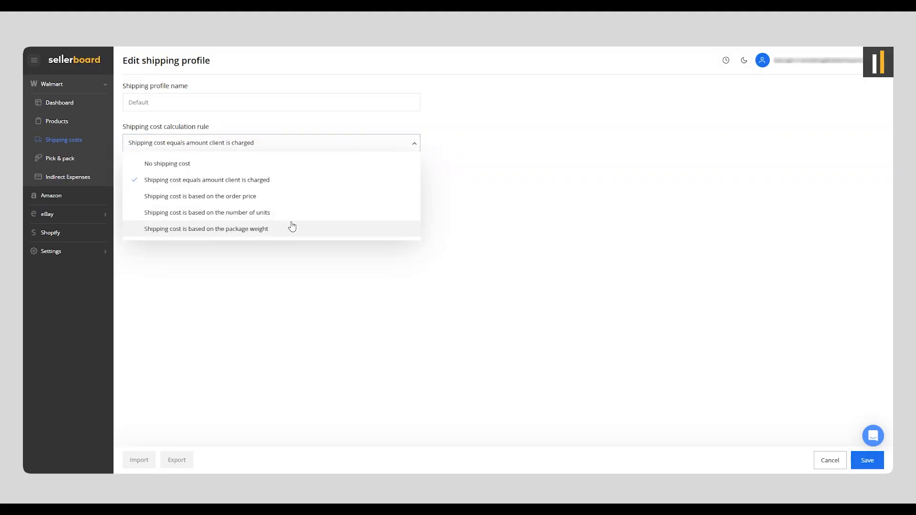
pyautogui.click(264, 198)
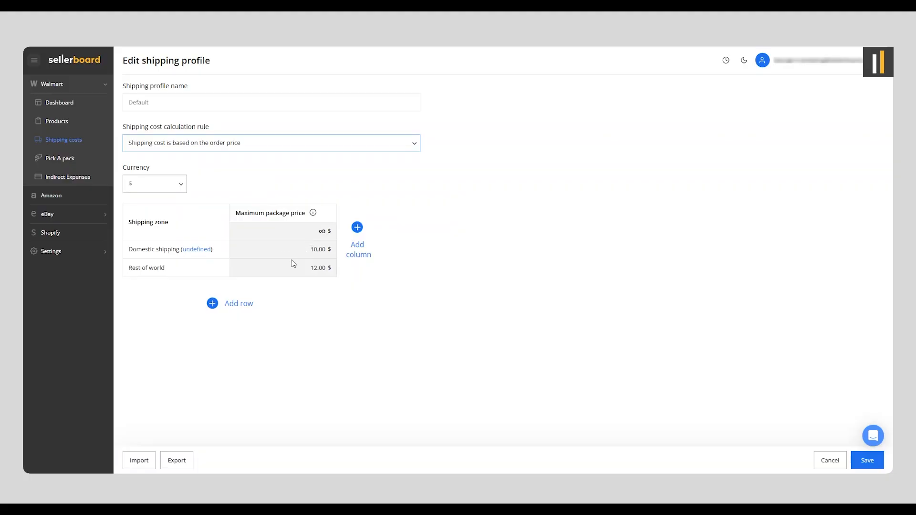
pyautogui.click(356, 256)
pyautogui.click(364, 258)
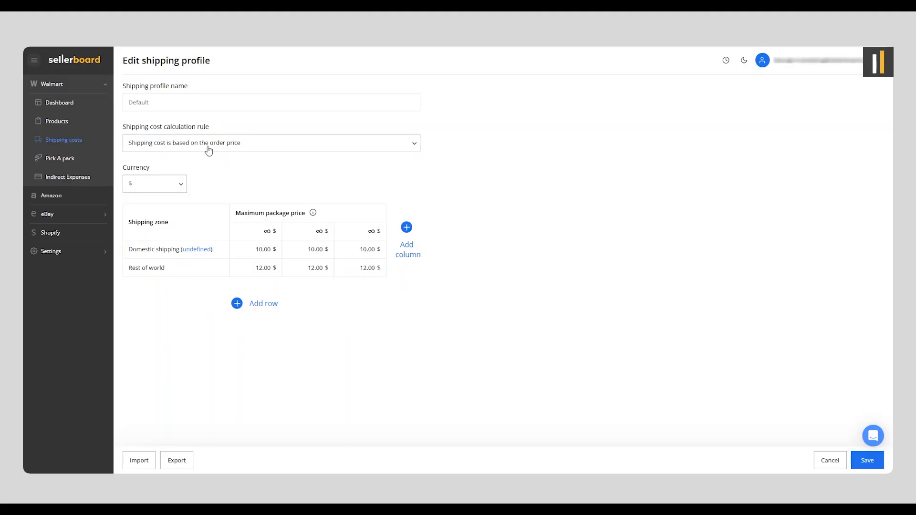
# Try the rule based on the number of units, and switch the shipping cost calculation to package weight.
pyautogui.click(172, 148)
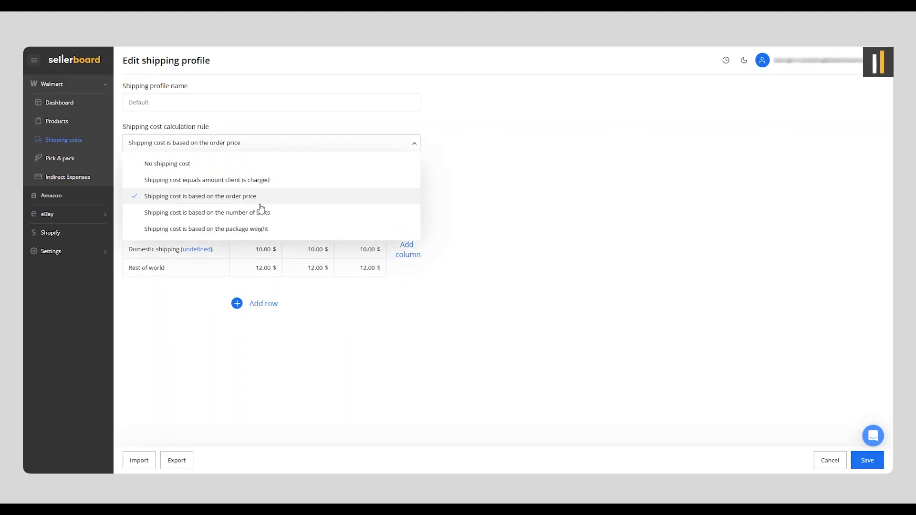
pyautogui.click(187, 213)
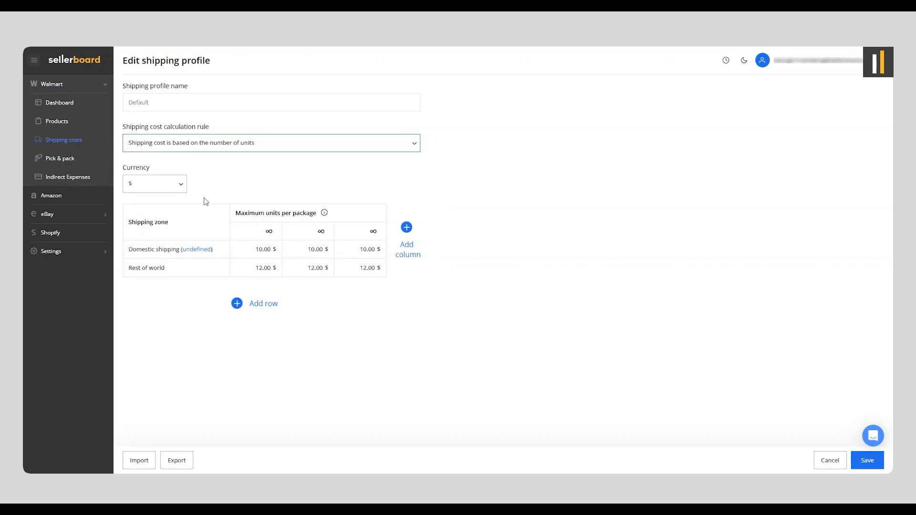
pyautogui.click(248, 150)
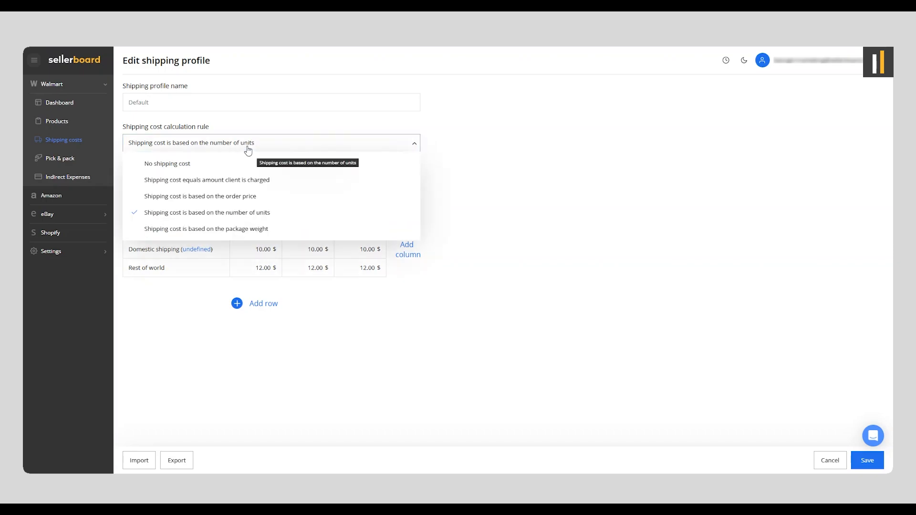
pyautogui.click(249, 231)
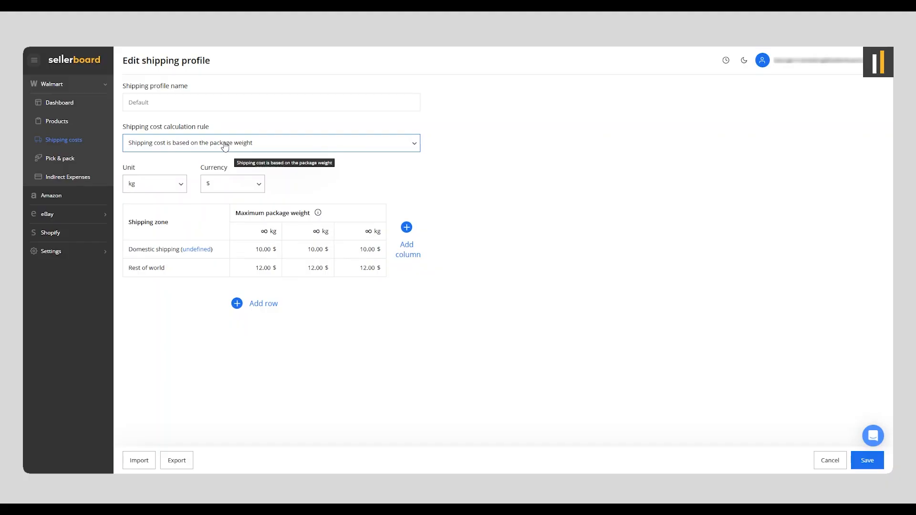
# Set the maximum package weights of the three shipping rate columns to 3, 6 and 10 kg.
pyautogui.click(271, 250)
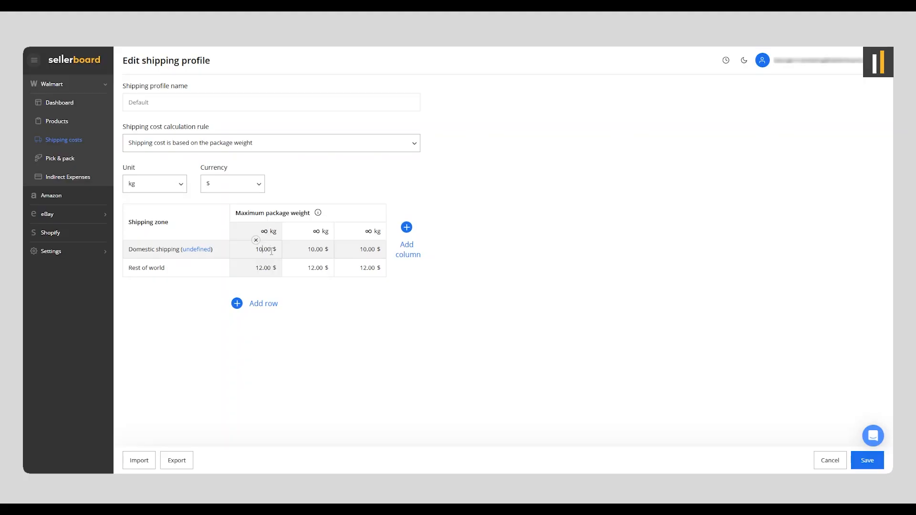
pyautogui.click(266, 233)
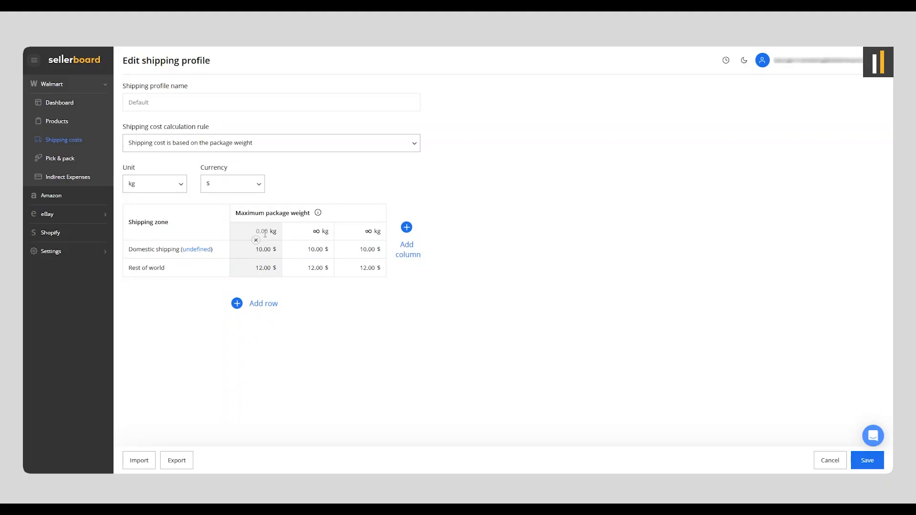
pyautogui.write('3')
pyautogui.click(178, 186)
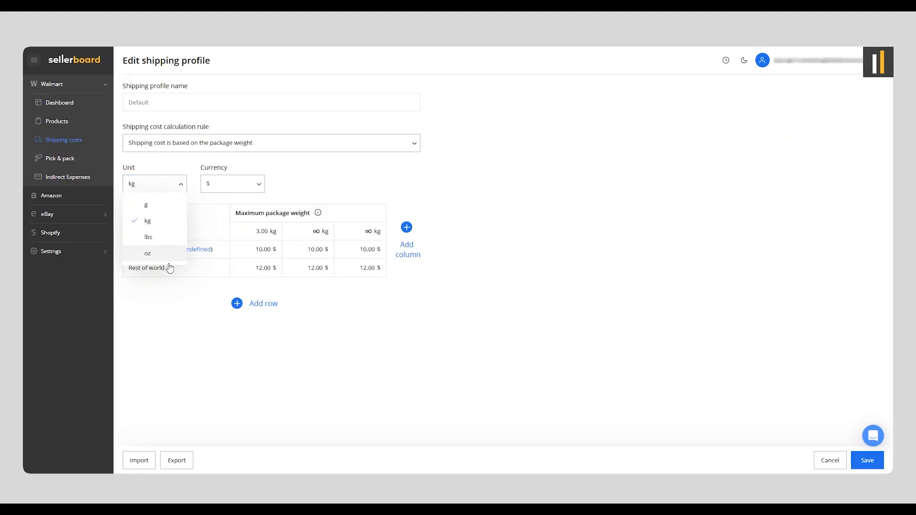
pyautogui.click(336, 346)
pyautogui.click(259, 186)
pyautogui.click(338, 173)
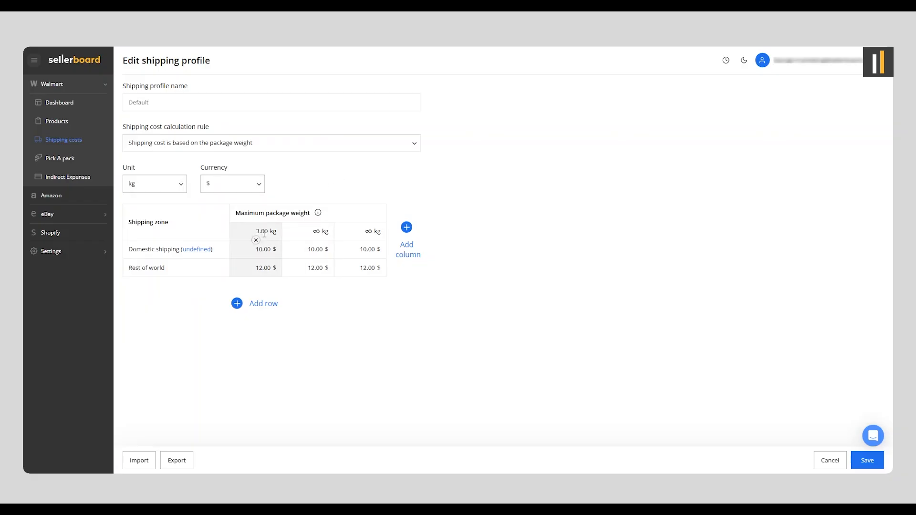
pyautogui.click(315, 232)
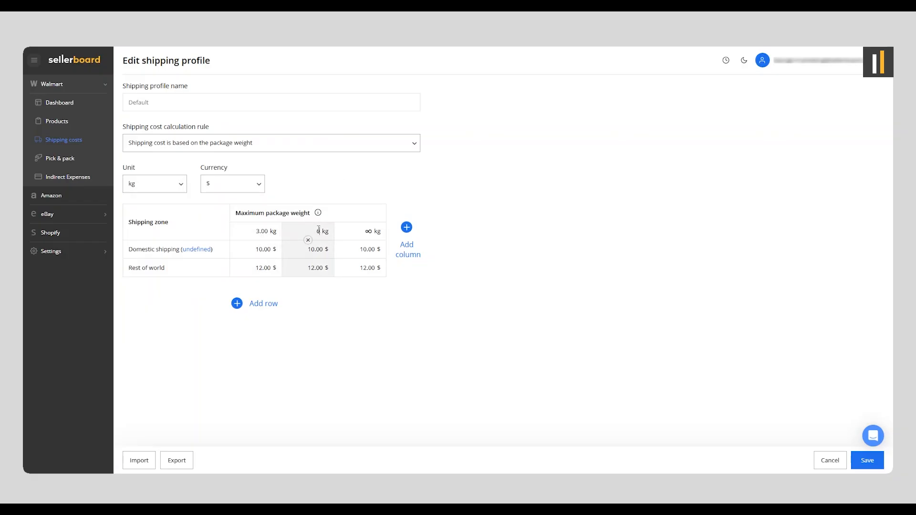
pyautogui.click(376, 236)
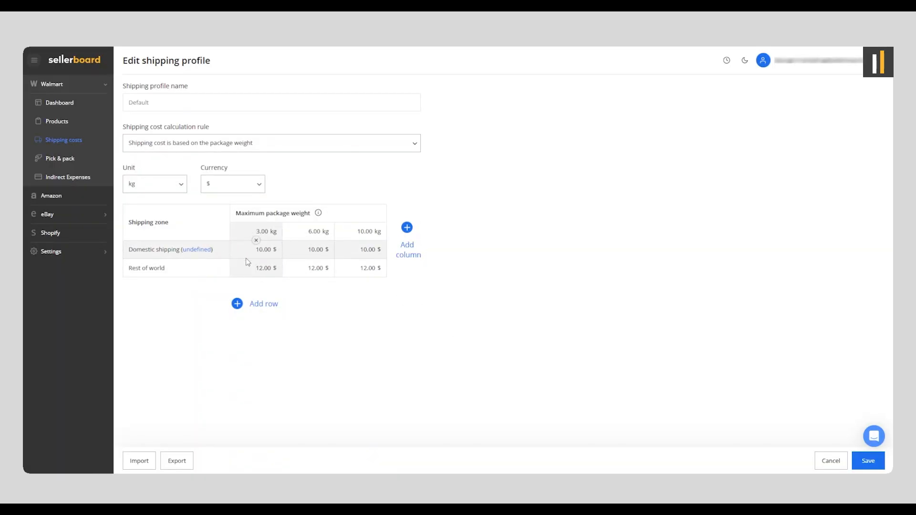
pyautogui.moveTo(282, 237)
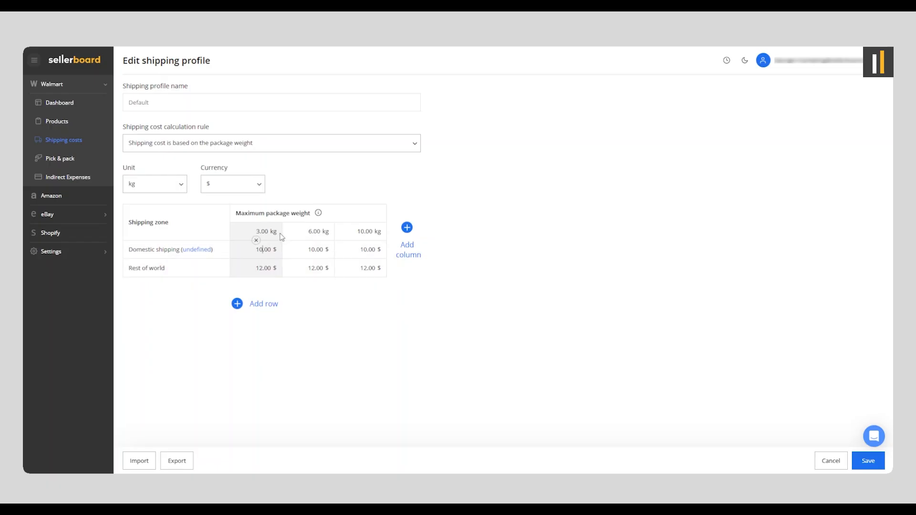
# Set the domestic shipping costs to 3, 4 and 6 $ for the 3, 6 and 10 kg weight columns.
pyautogui.write('3')
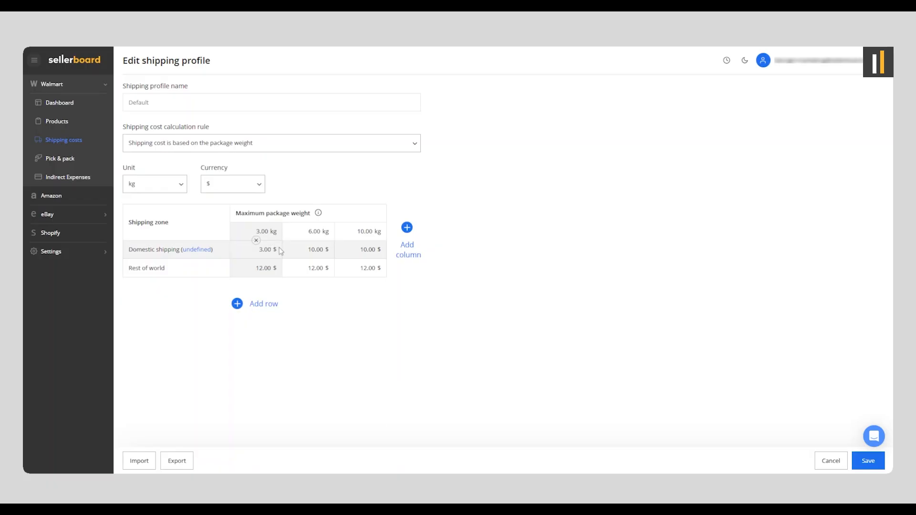
pyautogui.click(314, 249)
pyautogui.hotkey('shift', 'Home')
pyautogui.write('4')
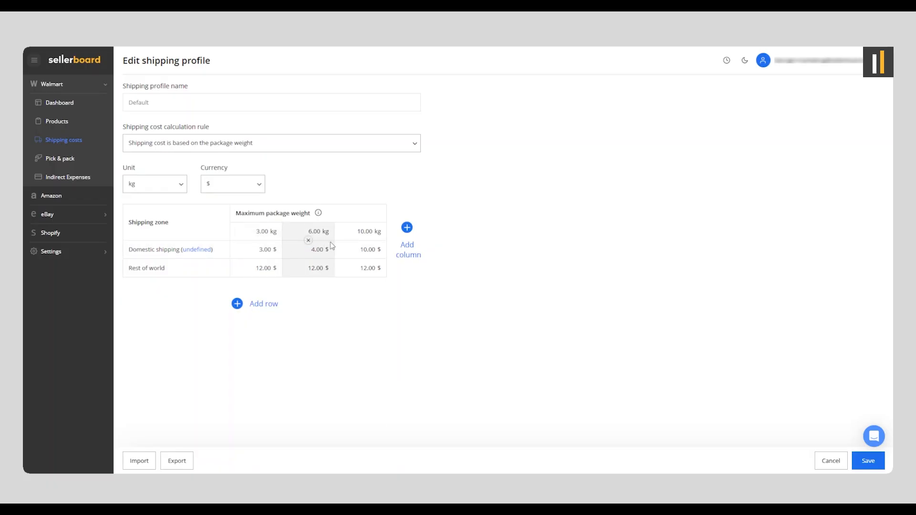
pyautogui.click(352, 242)
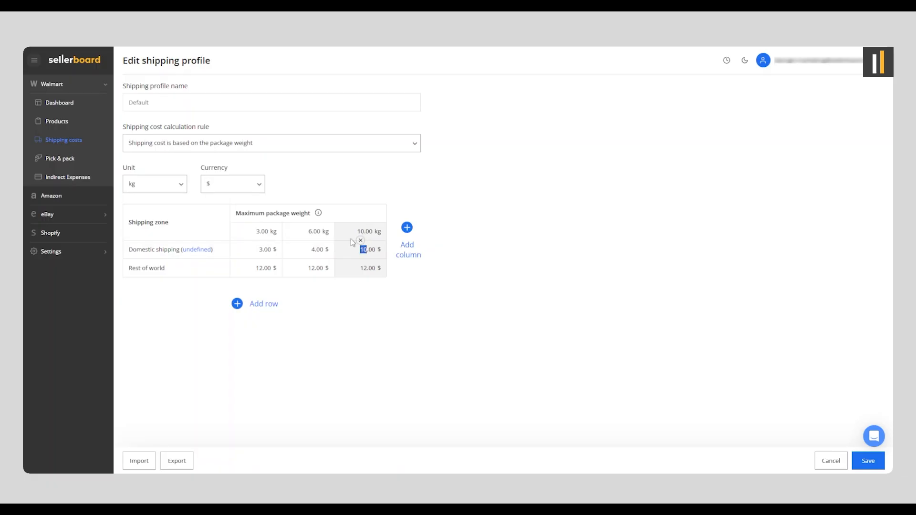
pyautogui.write('6')
# Set the Rest of world shipping costs to 15 $ for 6 kg and 20 $ for 10 kg, and save the profile.
pyautogui.click(263, 271)
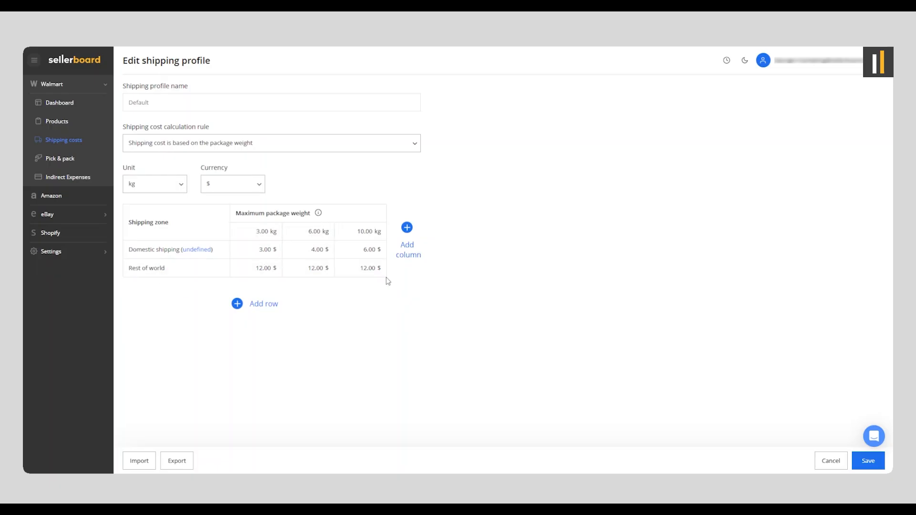
pyautogui.click(310, 269)
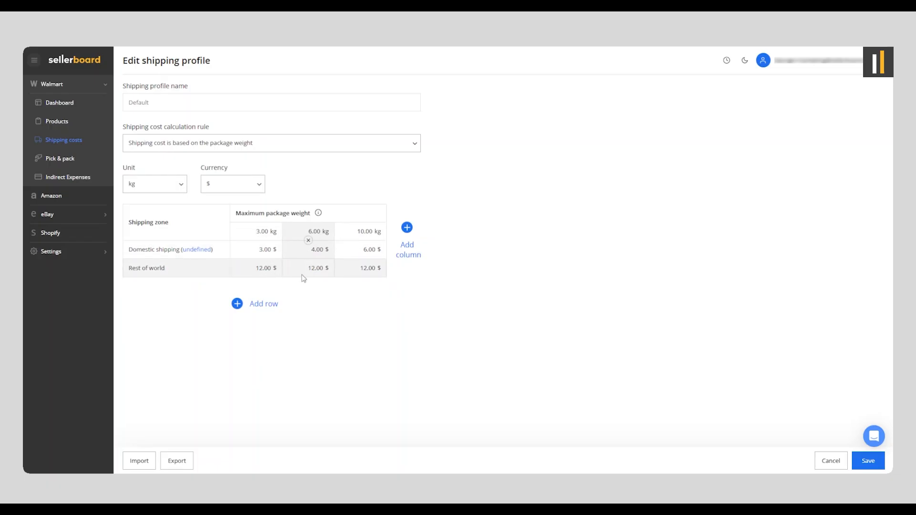
pyautogui.write('5')
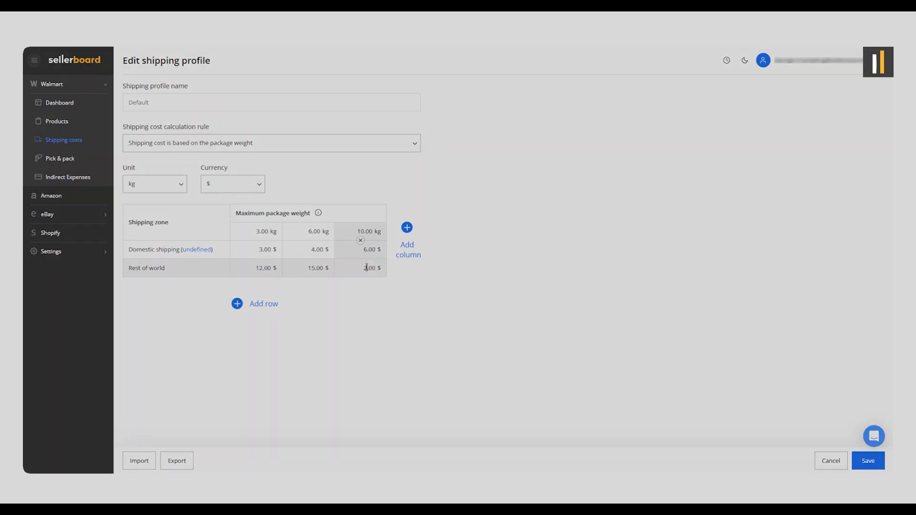
pyautogui.write('20')
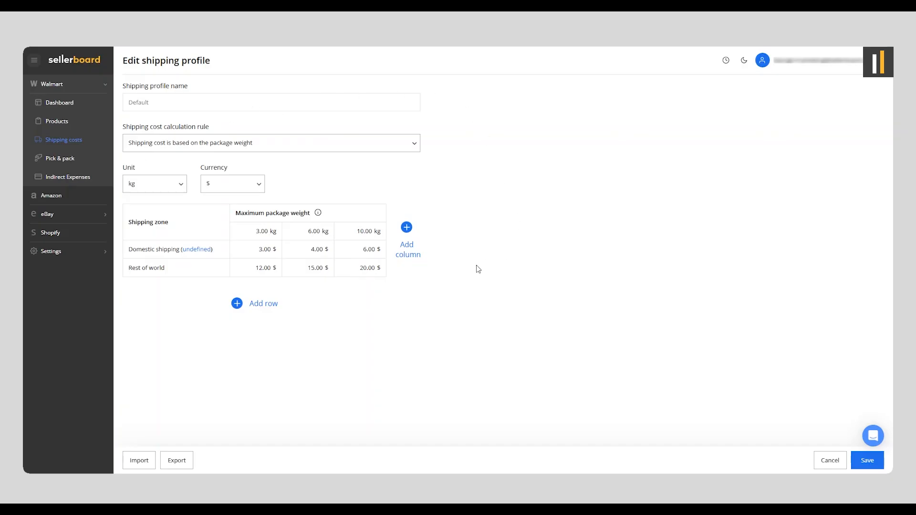
pyautogui.click(865, 460)
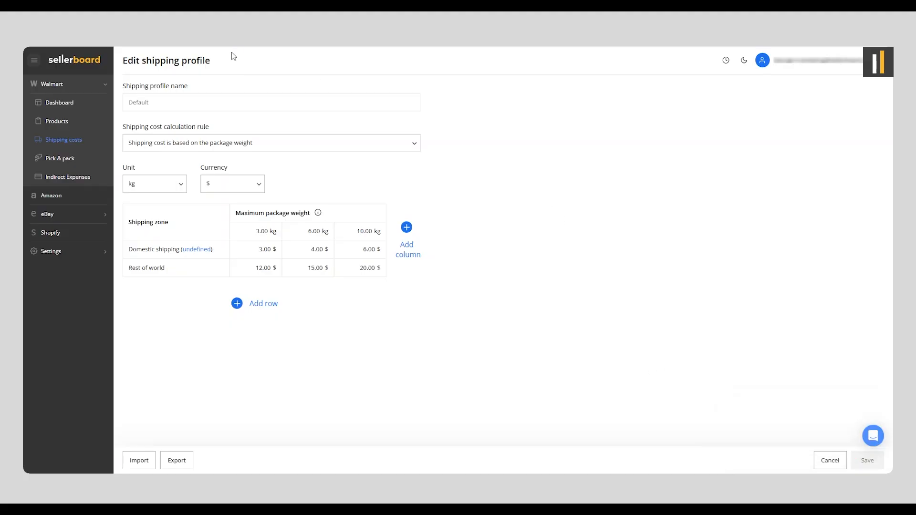
# Return to the shipping costs overview and start a new shipping profile named Profile 1.
pyautogui.click(65, 145)
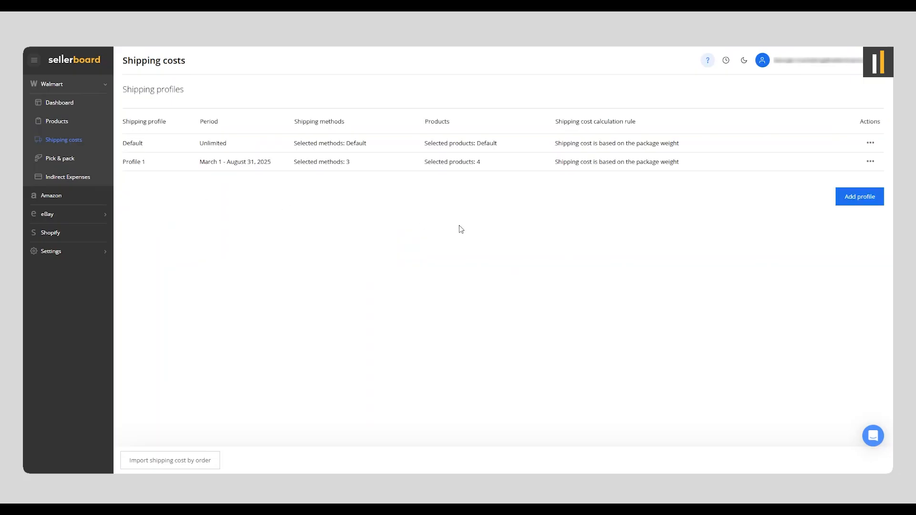
pyautogui.click(852, 202)
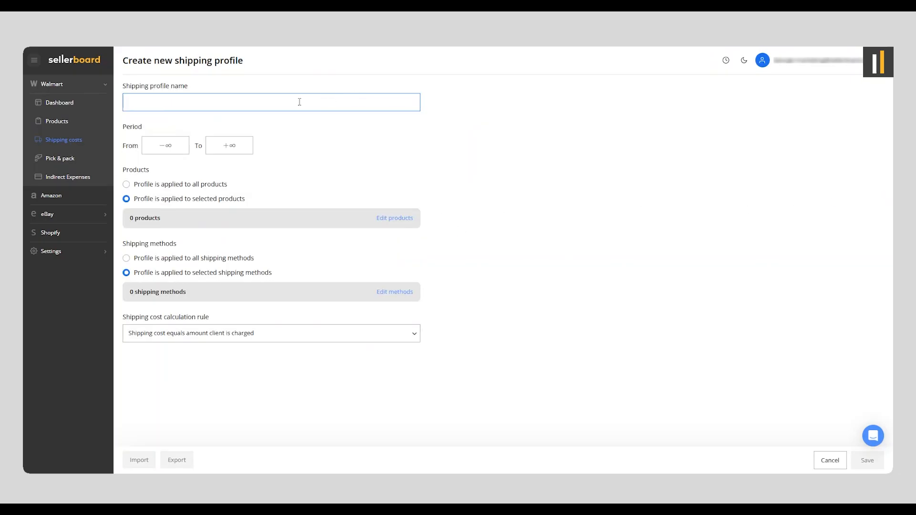
pyautogui.write('Profile 1')
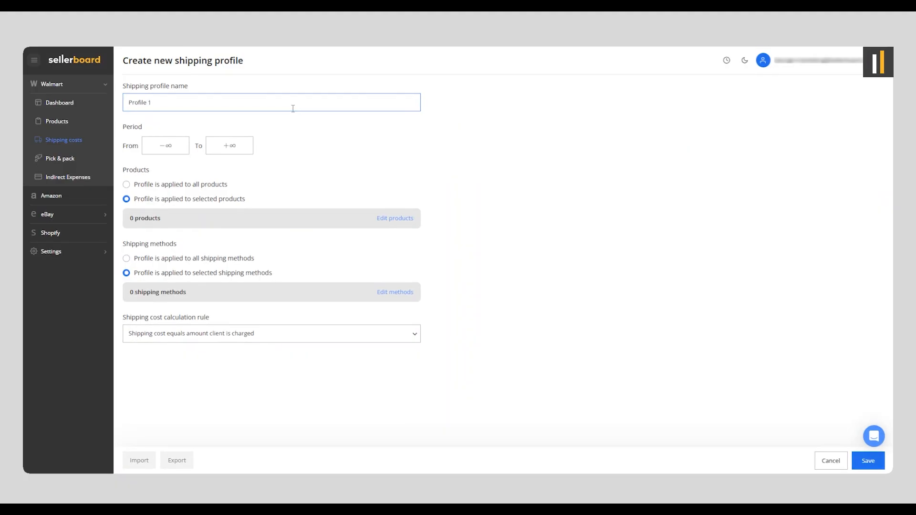
# Set the new profile's period from 06/01/2025 to 08/31/2025.
pyautogui.click(177, 144)
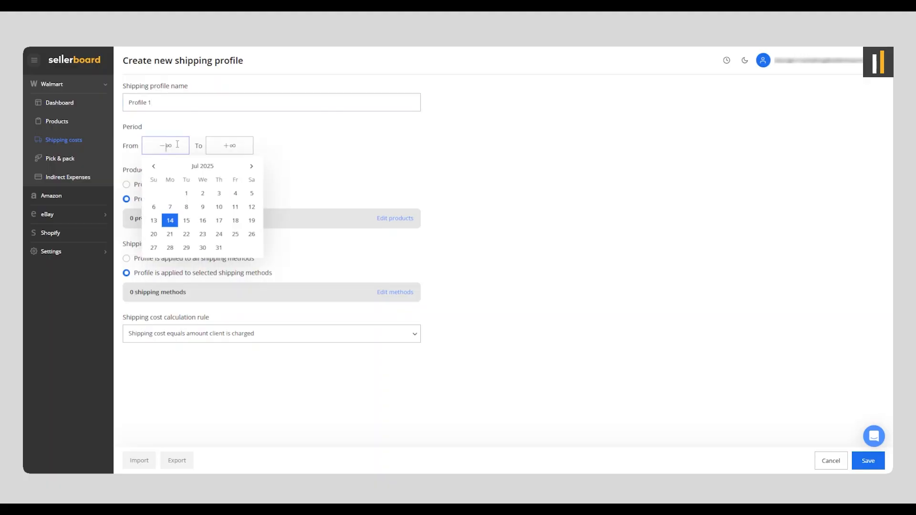
pyautogui.click(155, 166)
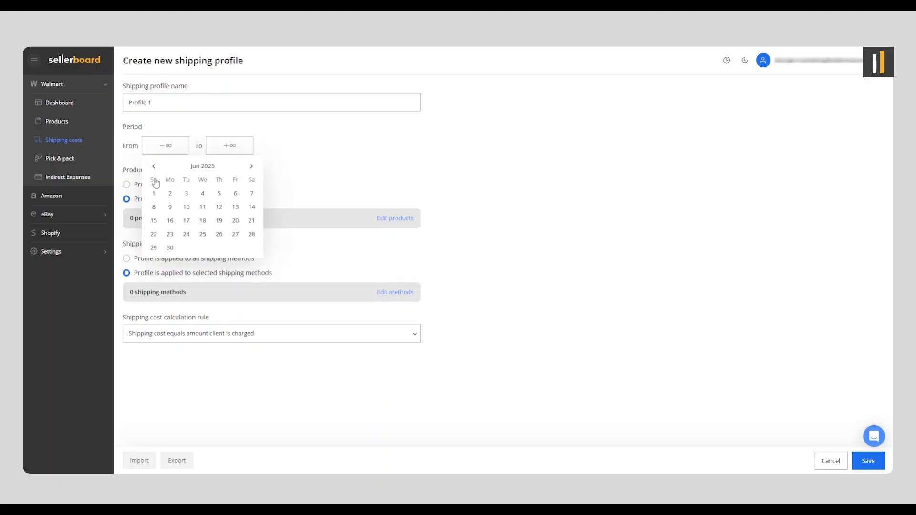
pyautogui.click(153, 193)
pyautogui.click(234, 147)
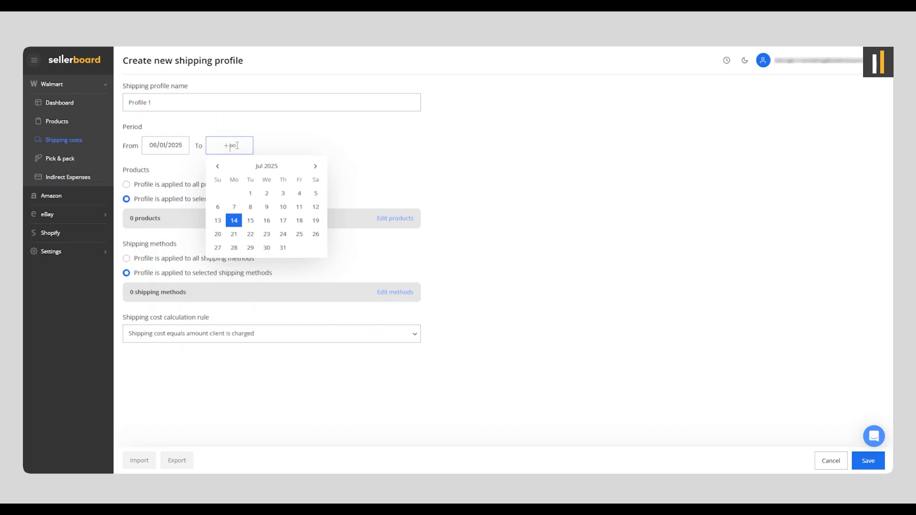
pyautogui.click(315, 166)
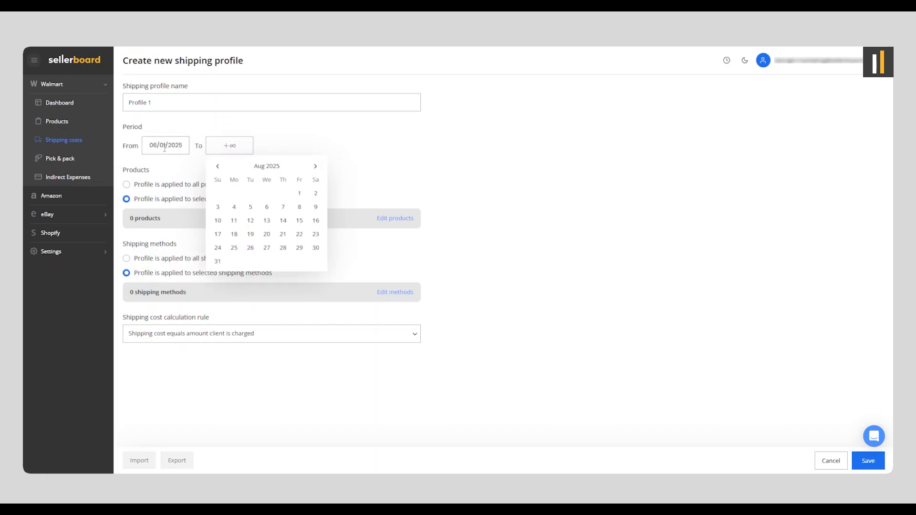
pyautogui.click(217, 261)
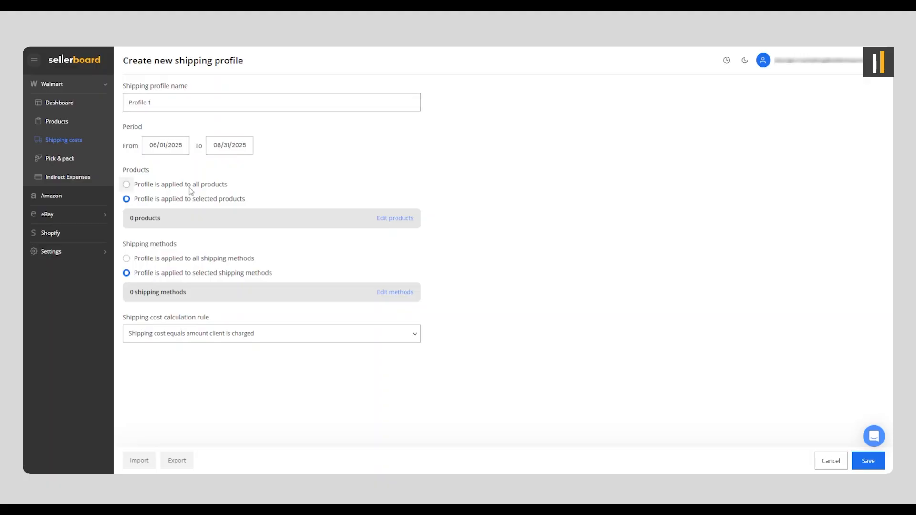
# Apply the profile to the selected products Product 0001, 0002, 0003 and 0004.
pyautogui.click(393, 218)
pyautogui.click(312, 186)
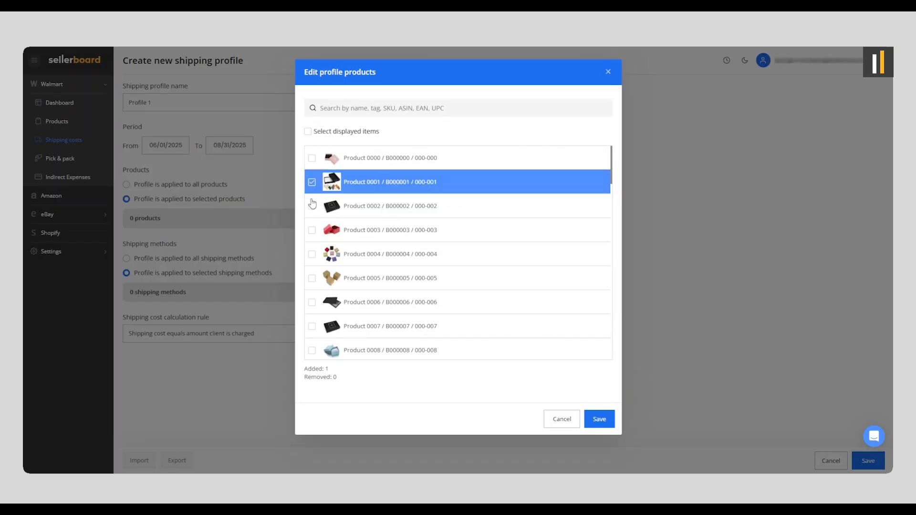
pyautogui.click(312, 206)
pyautogui.click(312, 230)
pyautogui.click(312, 254)
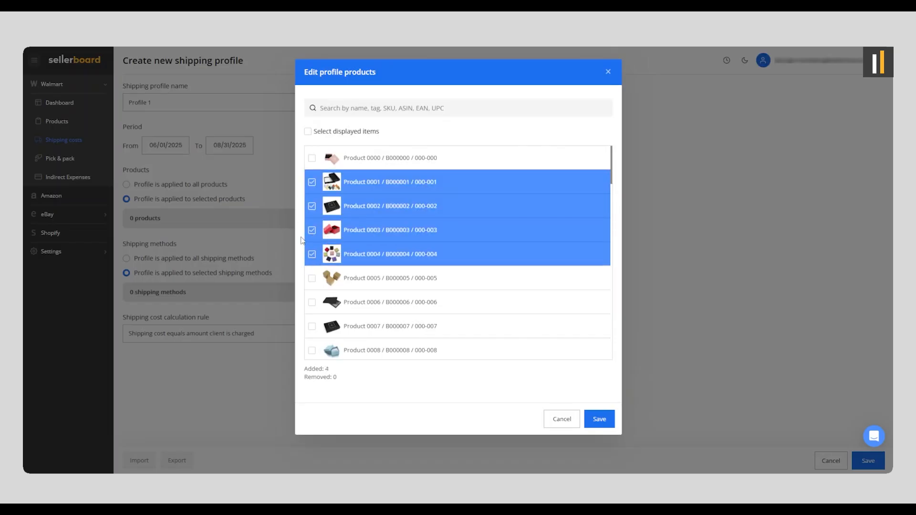
pyautogui.click(603, 421)
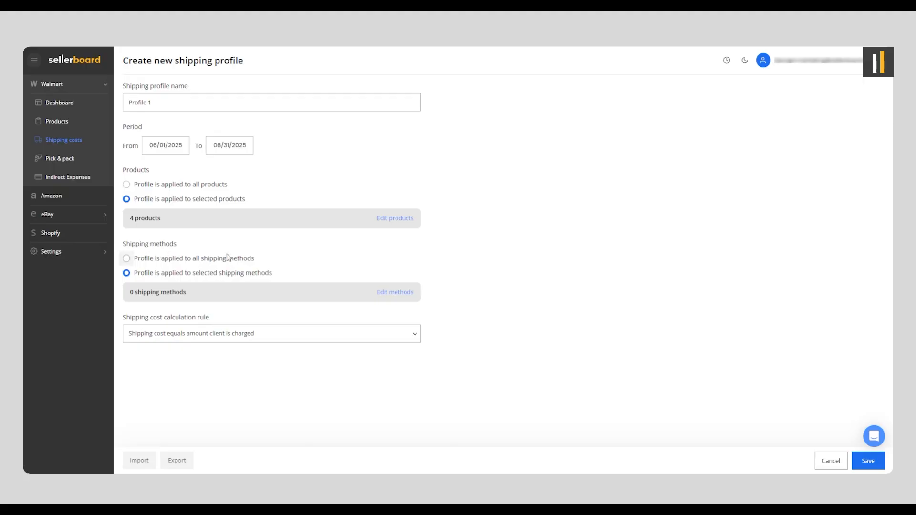
# Apply the profile to the selected shipping methods Express and Standard.
pyautogui.click(403, 293)
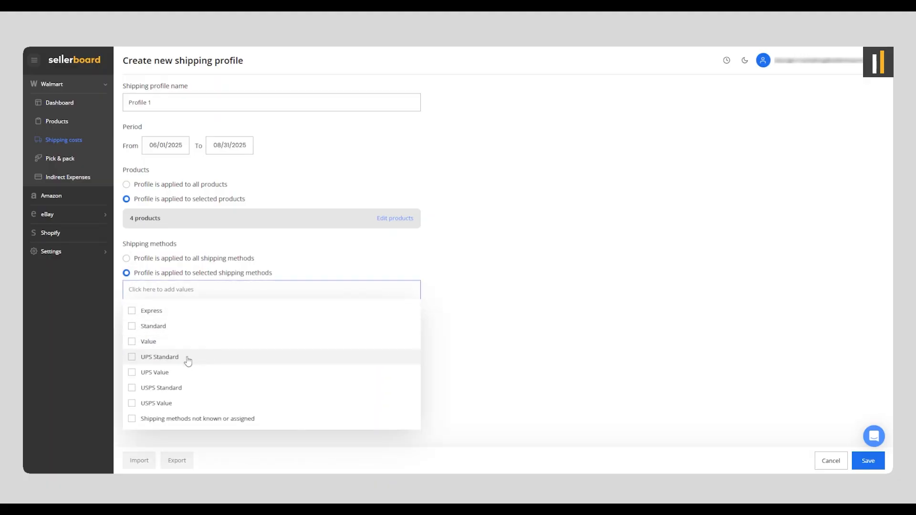
pyautogui.click(132, 311)
pyautogui.click(132, 326)
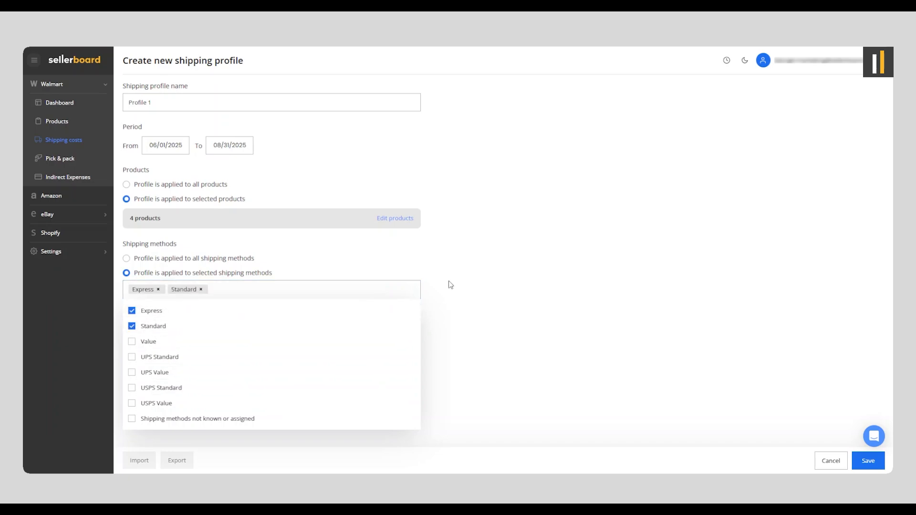
pyautogui.click(473, 284)
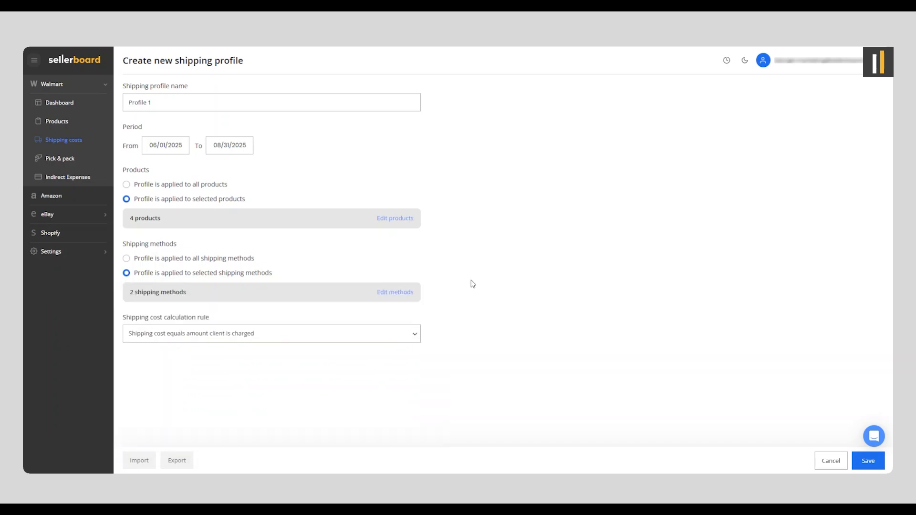
# Base the new profile's shipping cost on the package weight and add one column and one row to the zone table.
pyautogui.click(334, 334)
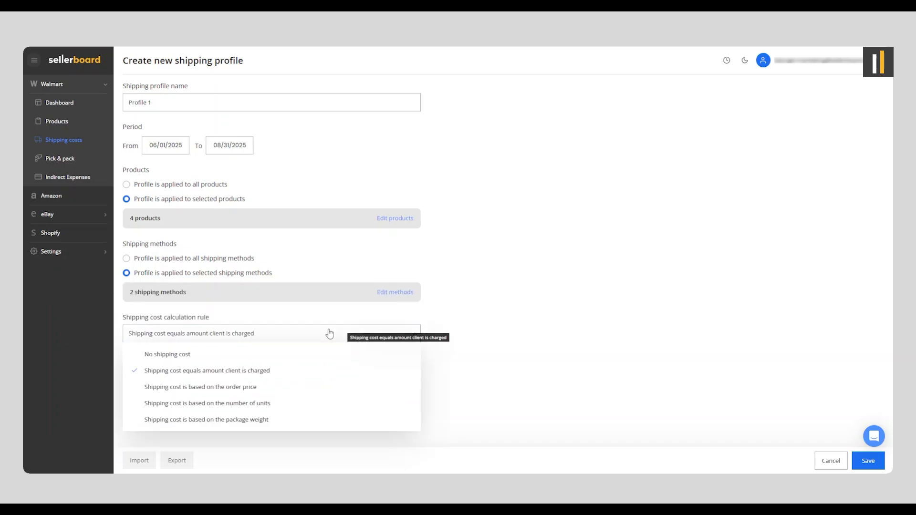
pyautogui.click(307, 420)
pyautogui.scroll(-2, 463, 370)
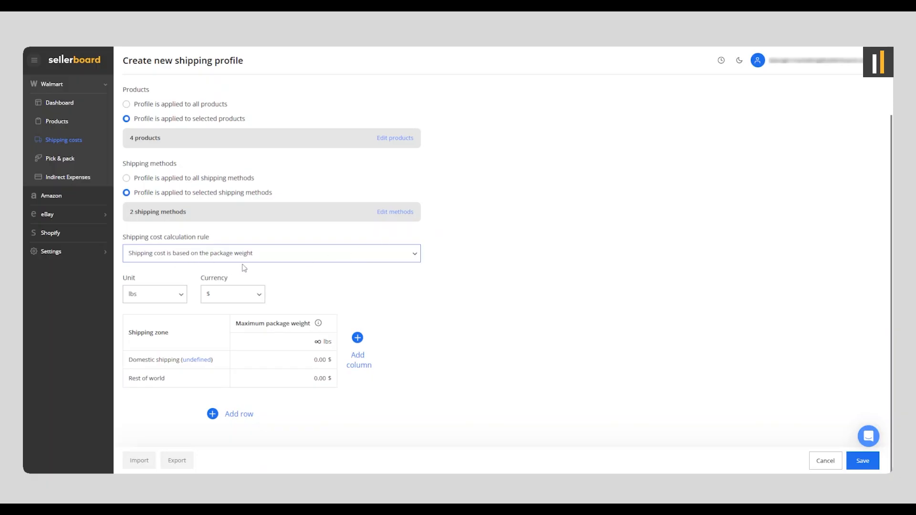
pyautogui.click(352, 350)
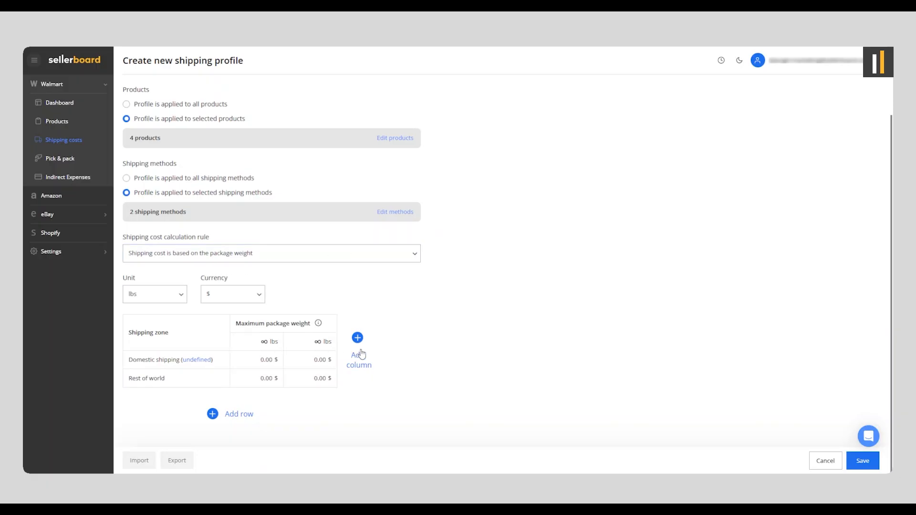
pyautogui.click(237, 416)
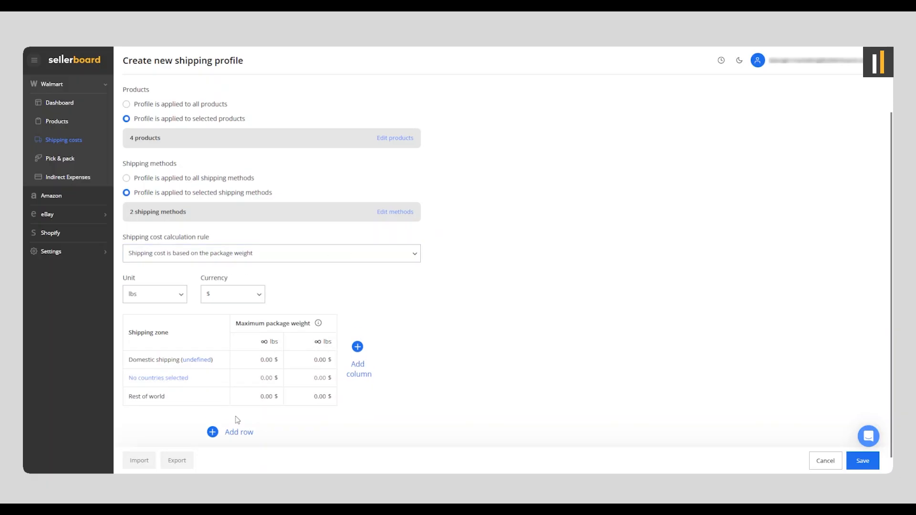
# Try assigning Europe and Asia to the added shipping zone row, and discard the country selection.
pyautogui.click(176, 381)
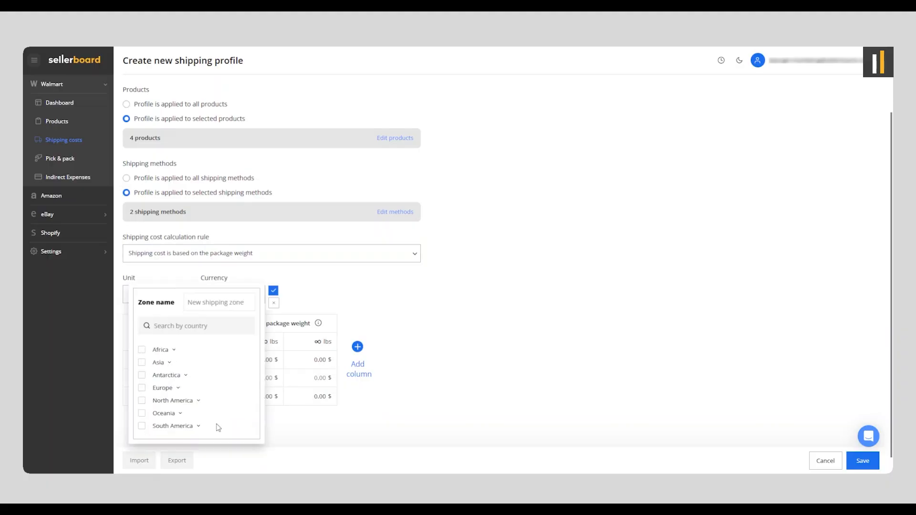
pyautogui.click(141, 389)
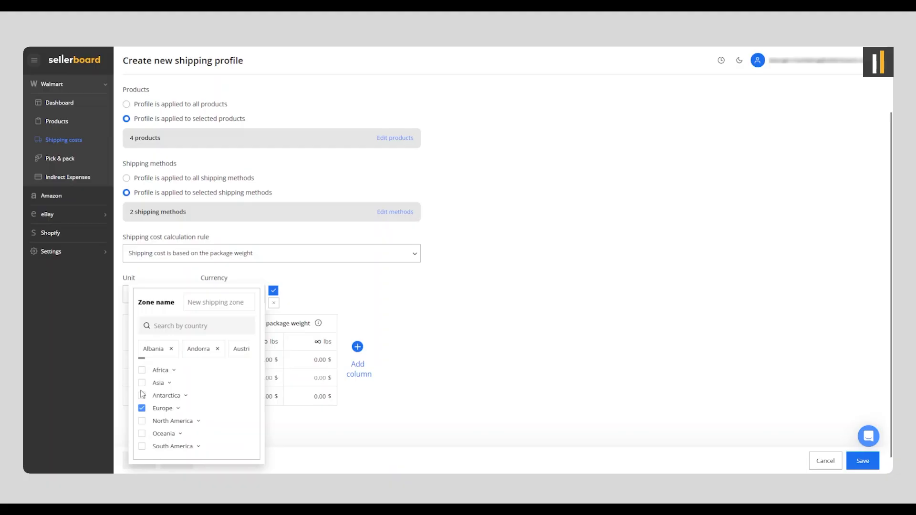
pyautogui.click(142, 383)
pyautogui.click(273, 303)
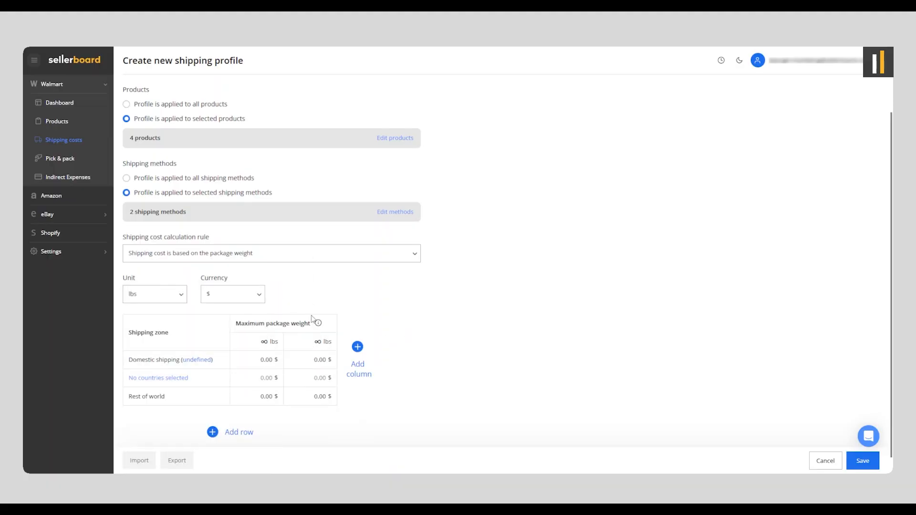
# Go to the Walmart product list and add Profile 1 alongside Default as shipping profile for Product 0006.
pyautogui.scroll(2, 434, 340)
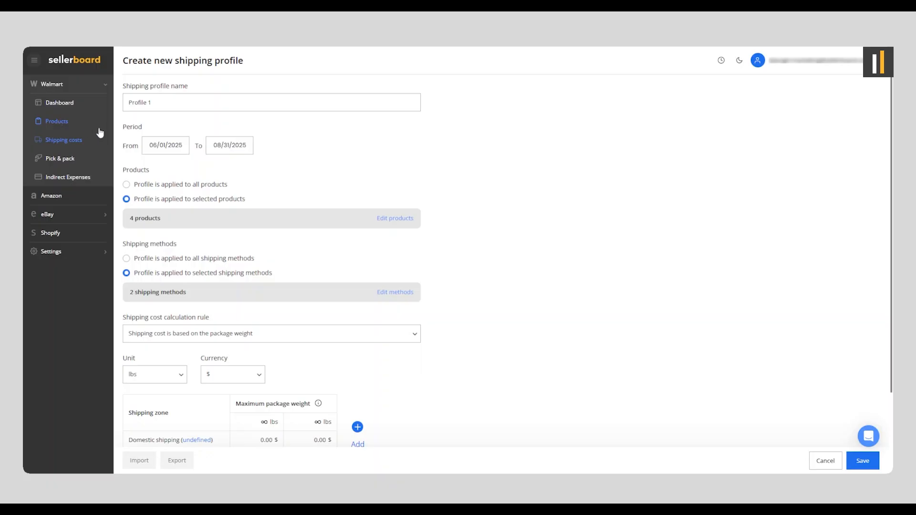
pyautogui.click(58, 122)
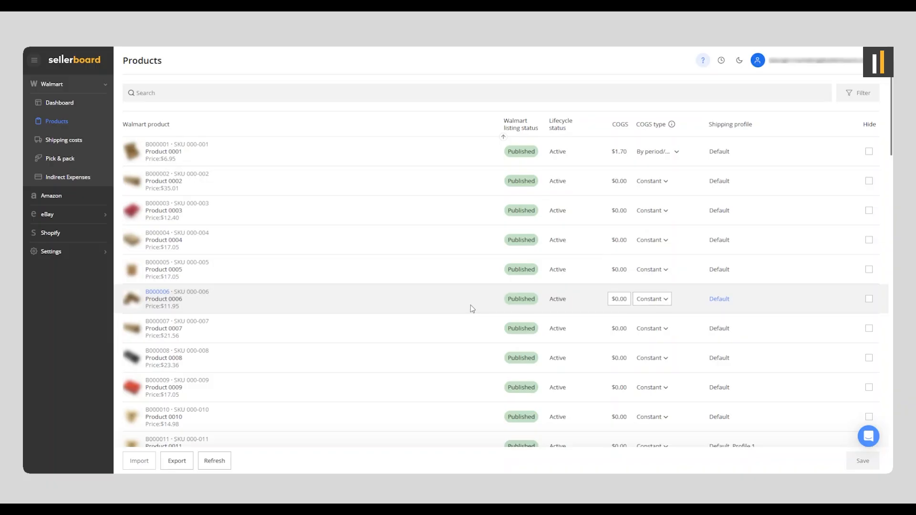
pyautogui.click(725, 300)
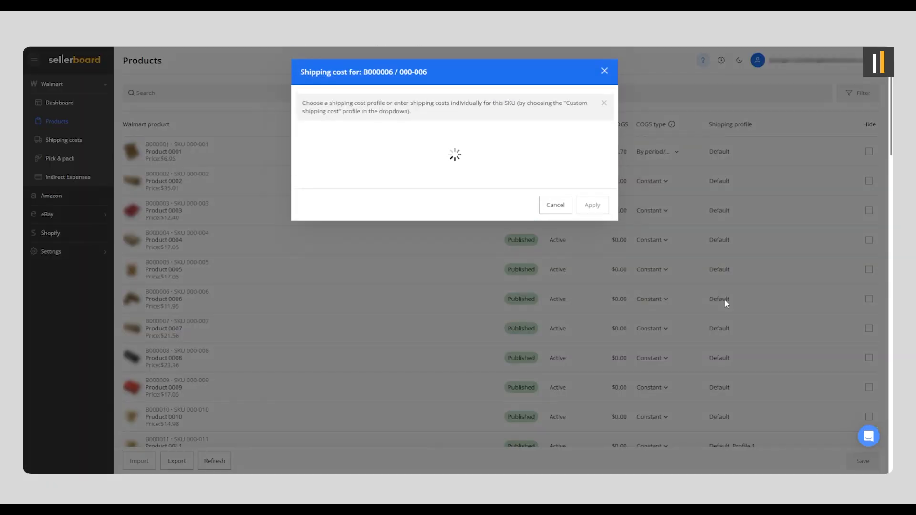
pyautogui.click(463, 155)
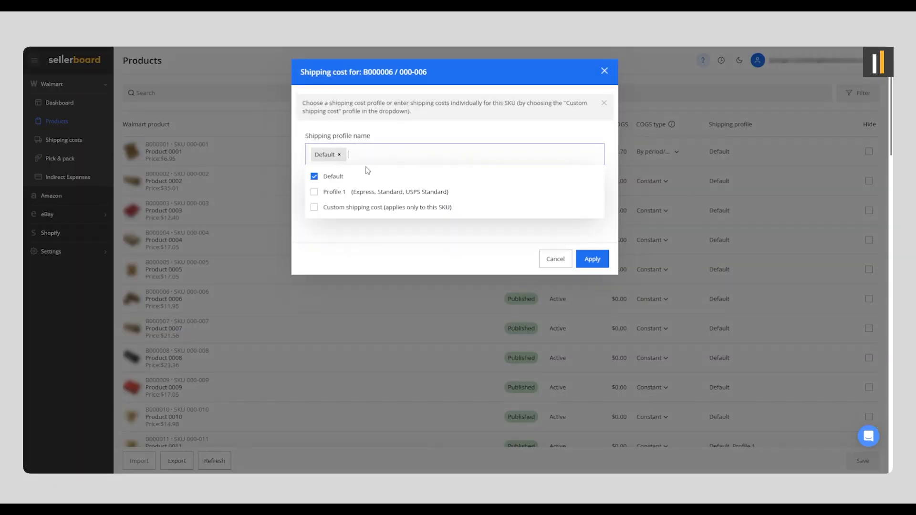
pyautogui.click(314, 193)
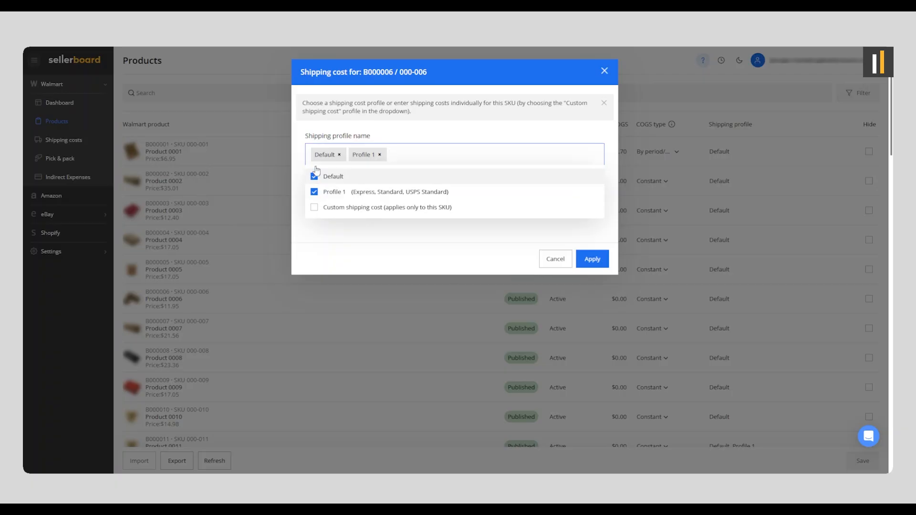
pyautogui.click(602, 257)
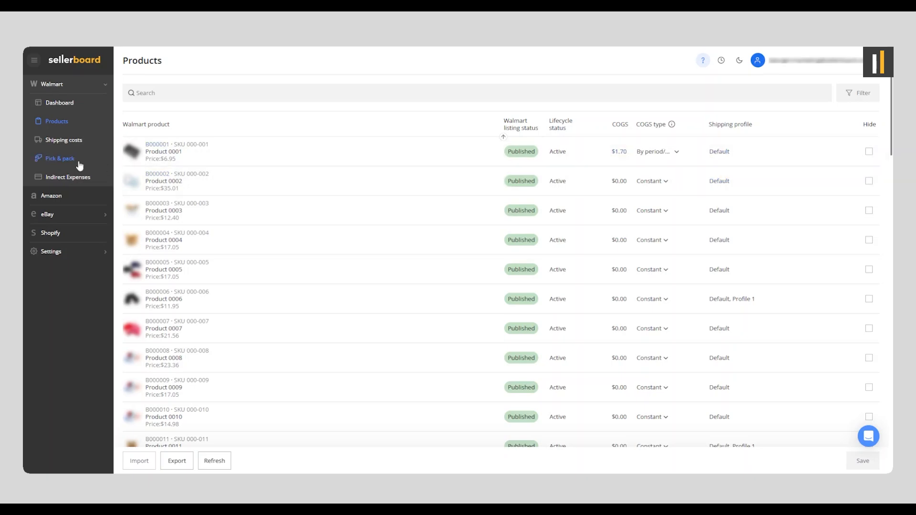
# In the Walmart pick and pack settings, set the price per item for the first 10 items to $0.6 and save.
pyautogui.click(59, 159)
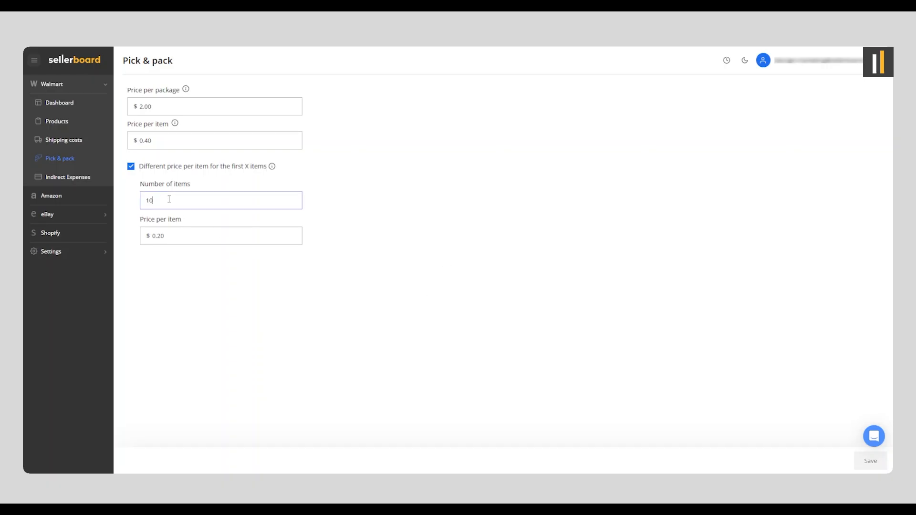
pyautogui.click(163, 233)
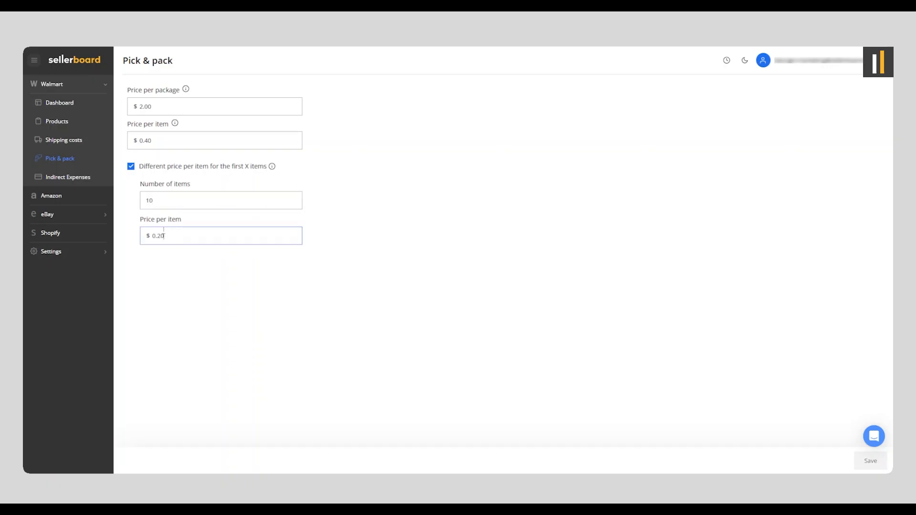
pyautogui.press('BackSpace')
pyautogui.press('BackSpace')
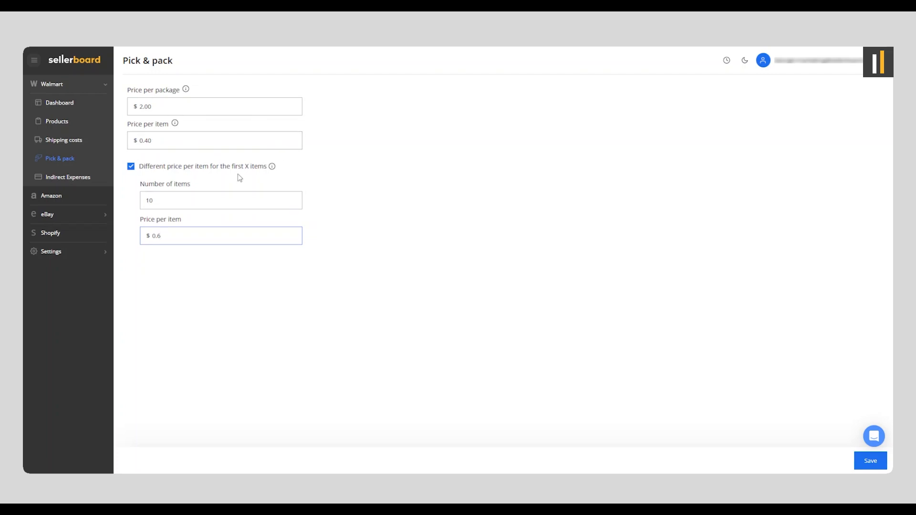
pyautogui.click(859, 464)
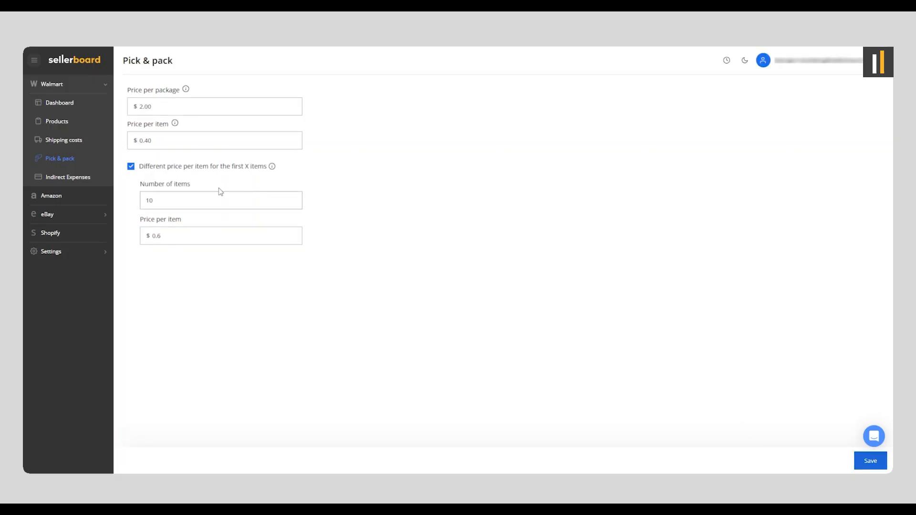
# Open Walmart's indirect expenses, name the new expense "Sellerboard subscription" and make it a monthly expense.
pyautogui.click(64, 180)
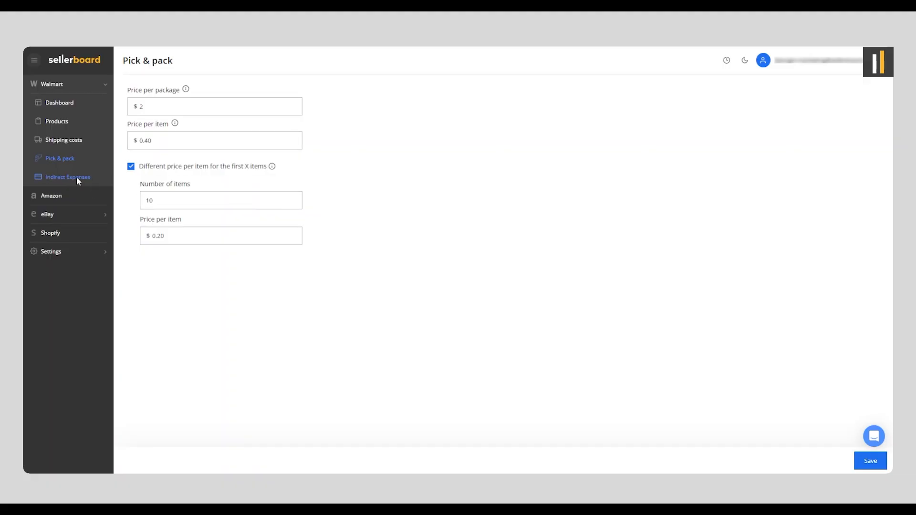
pyautogui.click(77, 178)
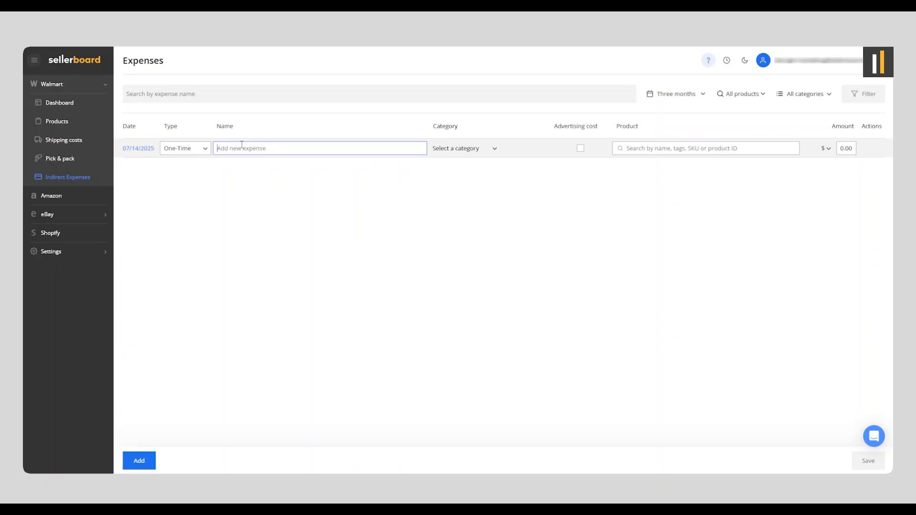
pyautogui.write('Sellerboard subscription')
pyautogui.click(301, 219)
pyautogui.click(201, 154)
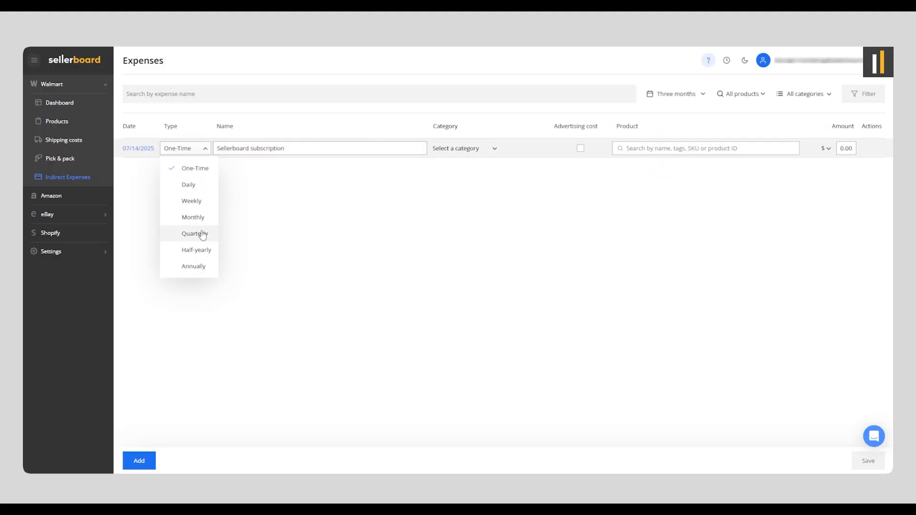
pyautogui.click(192, 218)
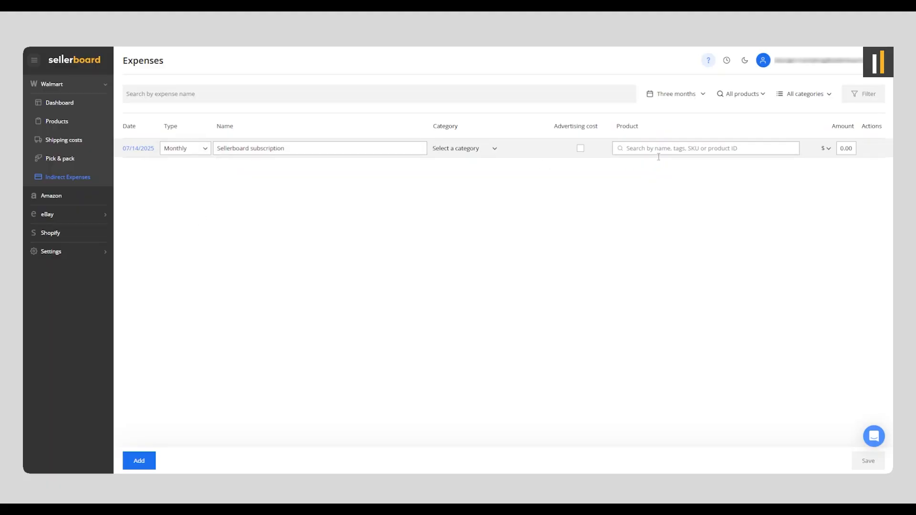
# Set the subscription expense's amount to $19 and assign it to a new category named Software.
pyautogui.click(850, 150)
pyautogui.write('19')
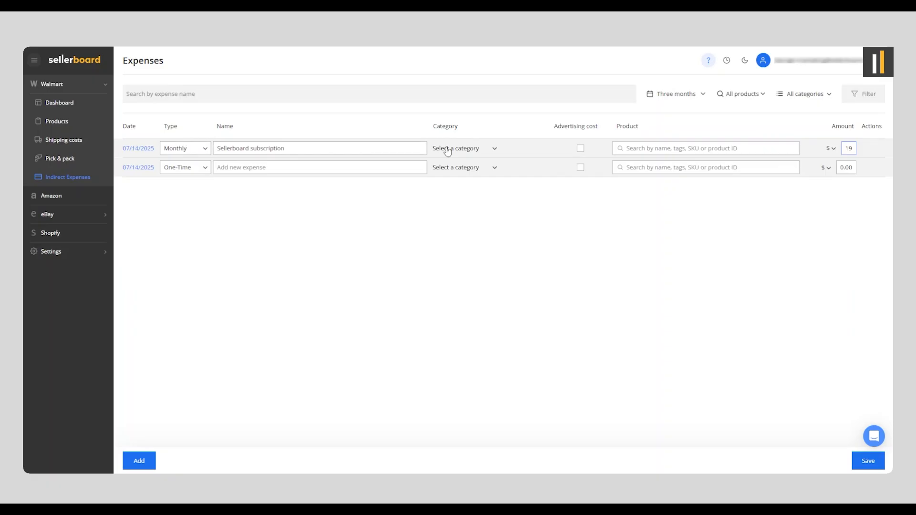
pyautogui.click(485, 151)
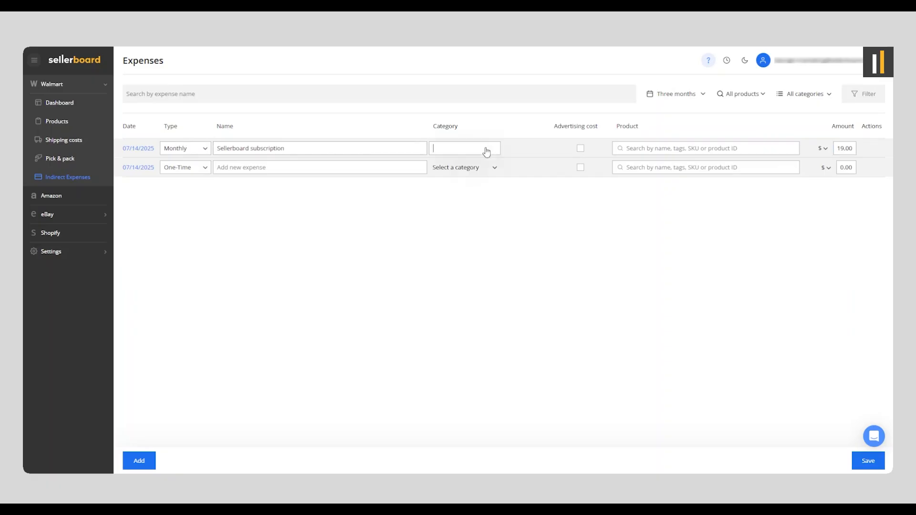
pyautogui.write('Software')
pyautogui.press('Return')
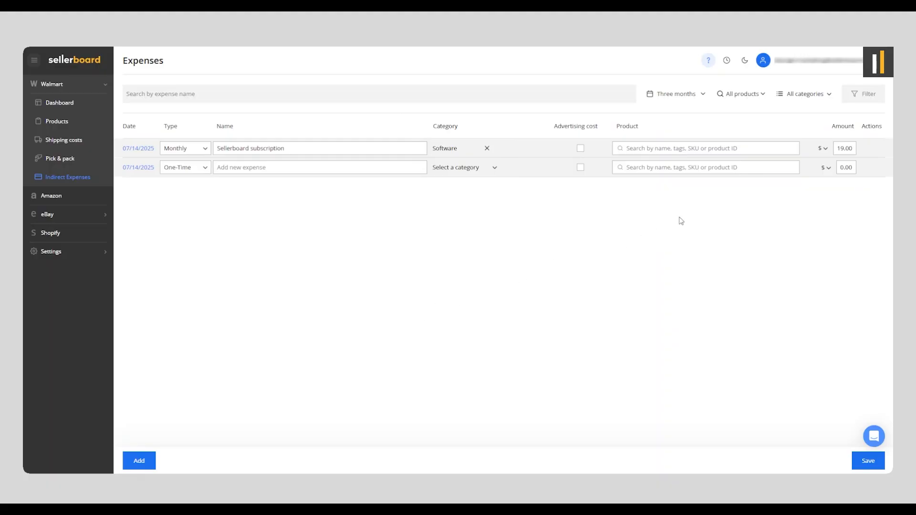
# Review the currency, product and recurrence options for the subscription expense, and the category filter of the expense list.
pyautogui.click(823, 148)
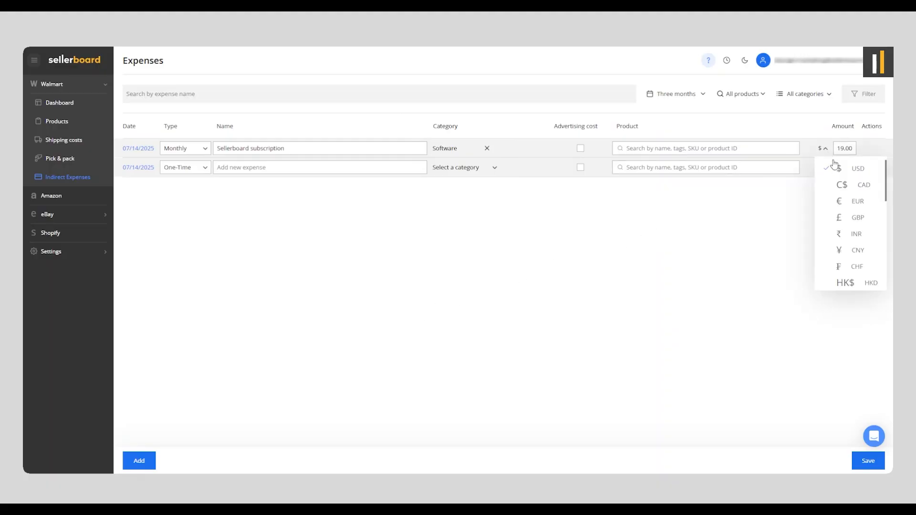
pyautogui.click(730, 241)
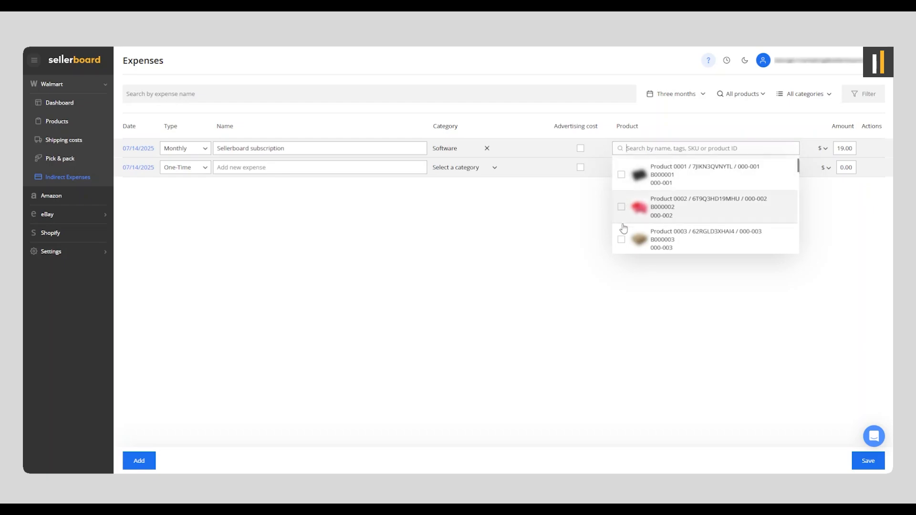
pyautogui.scroll(-3, 622, 246)
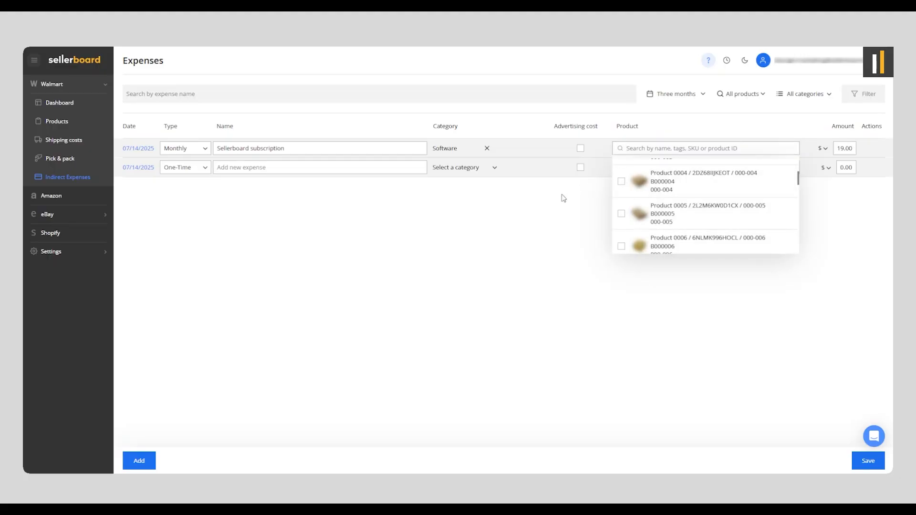
pyautogui.click(551, 230)
pyautogui.click(196, 149)
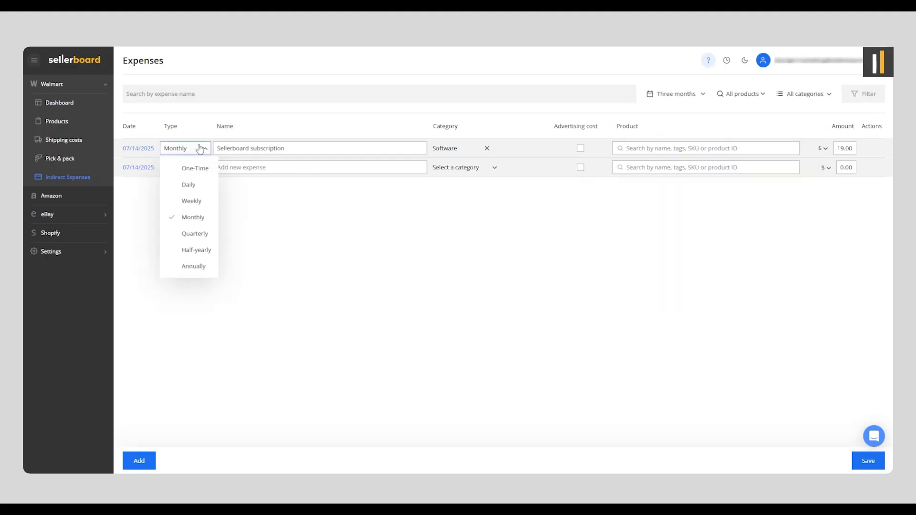
pyautogui.click(225, 126)
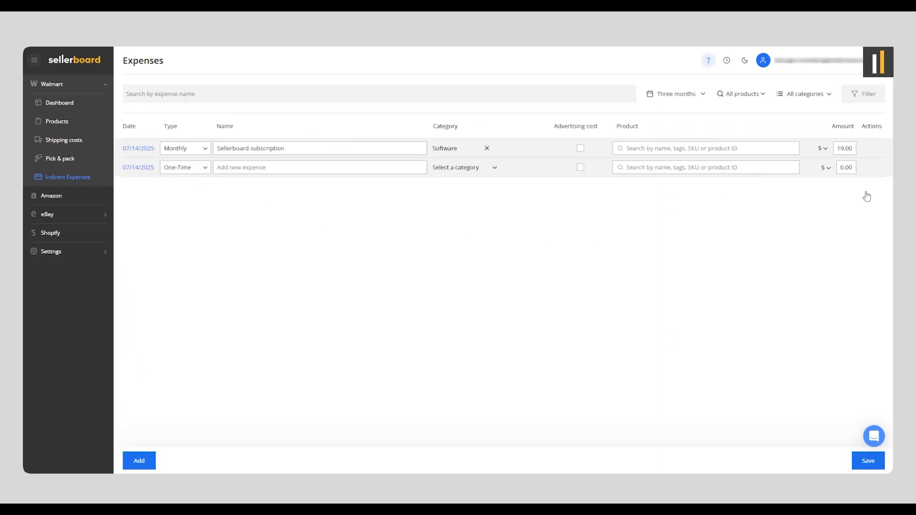
pyautogui.click(823, 95)
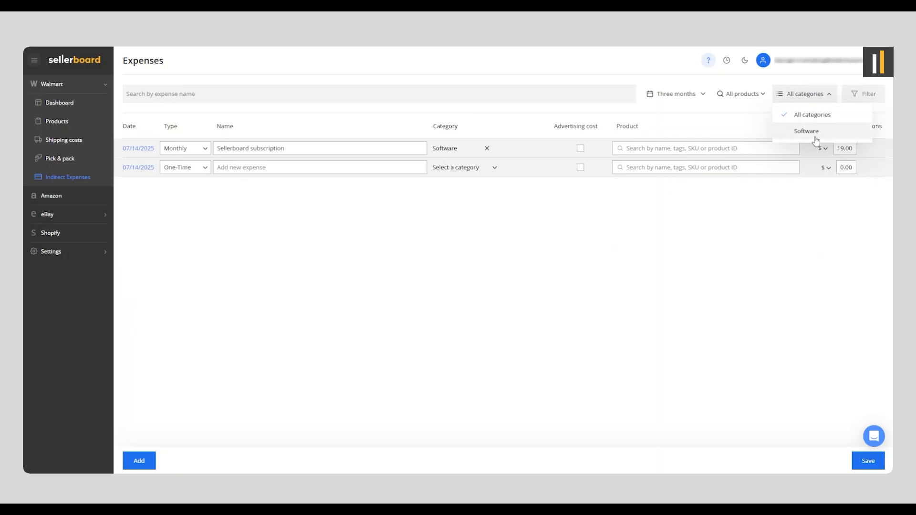
pyautogui.click(746, 271)
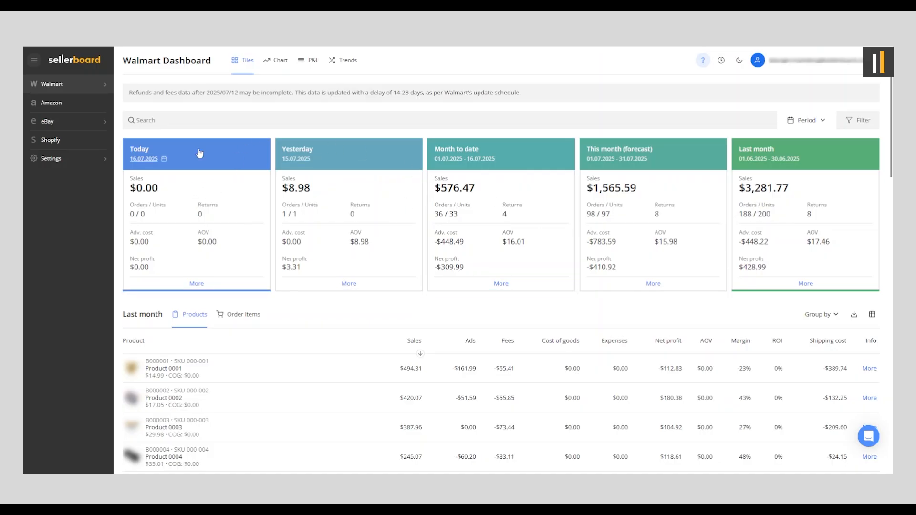
# Examine last month's product table on the Walmart Dashboard and the columns that can be shown in it.
pyautogui.moveTo(591, 209)
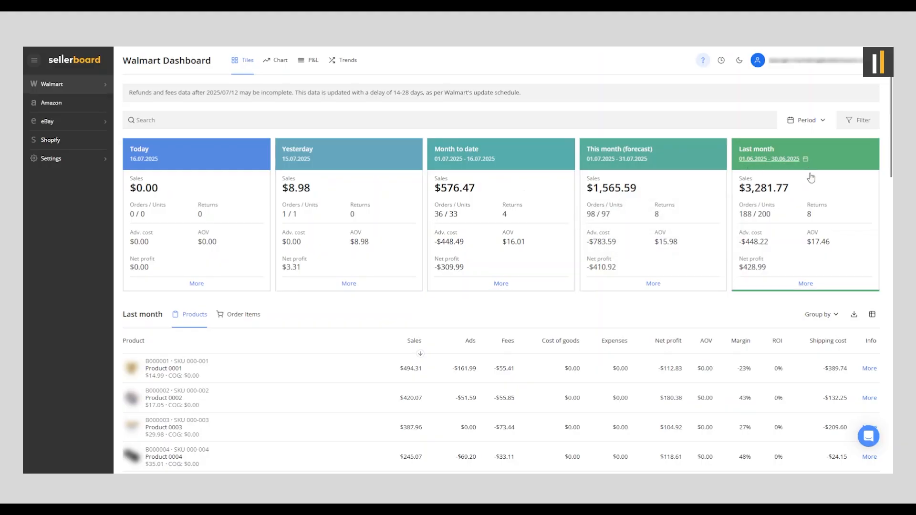
pyautogui.scroll(-3, 684, 311)
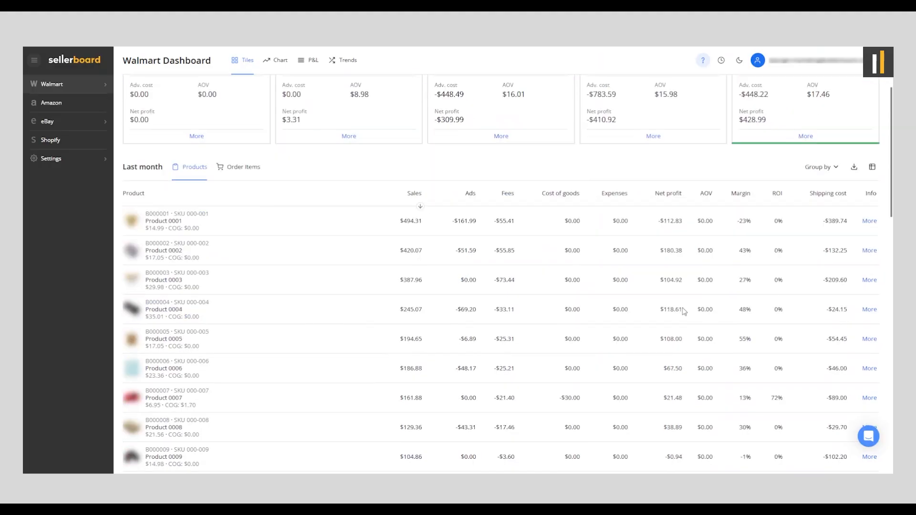
pyautogui.scroll(-1, 683, 311)
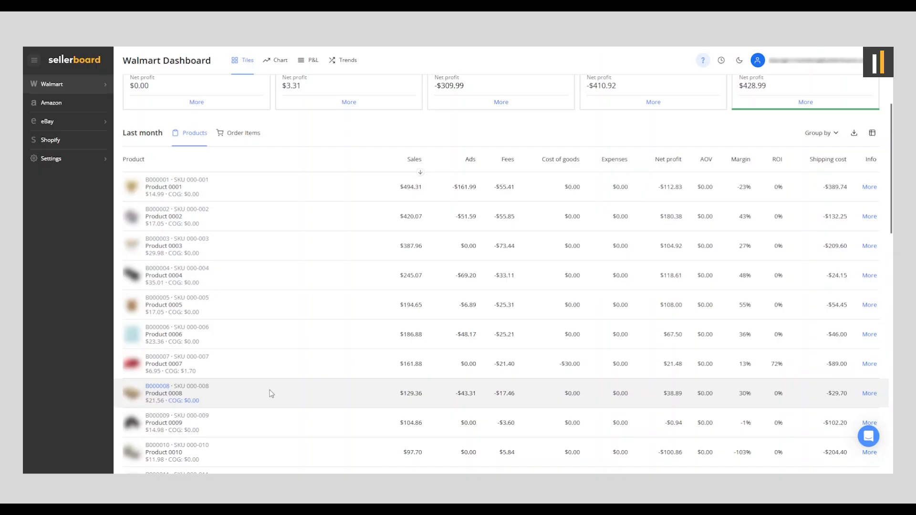
pyautogui.scroll(2, 270, 396)
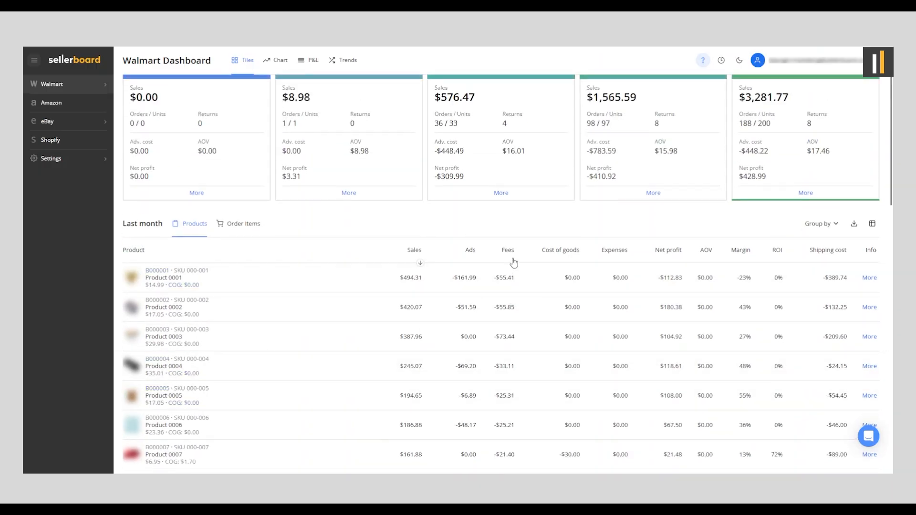
pyautogui.click(872, 224)
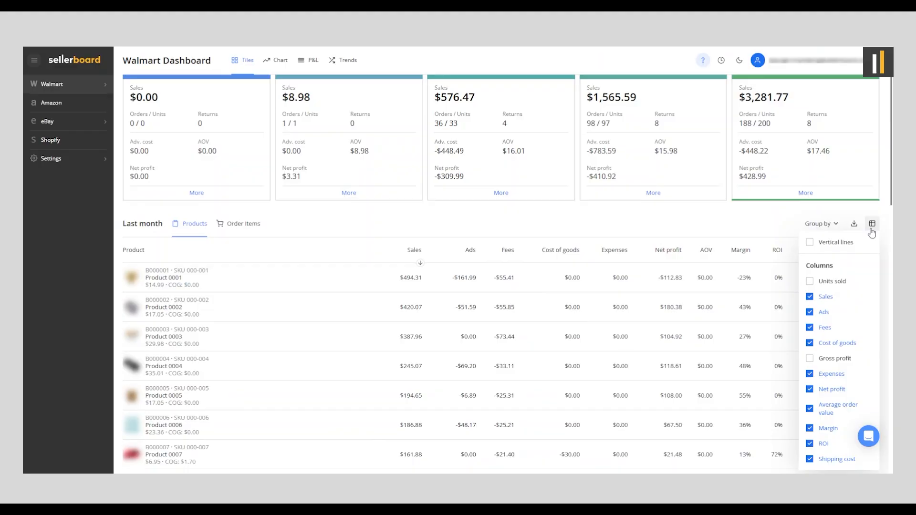
pyautogui.scroll(-2, 840, 347)
pyautogui.scroll(3, 840, 351)
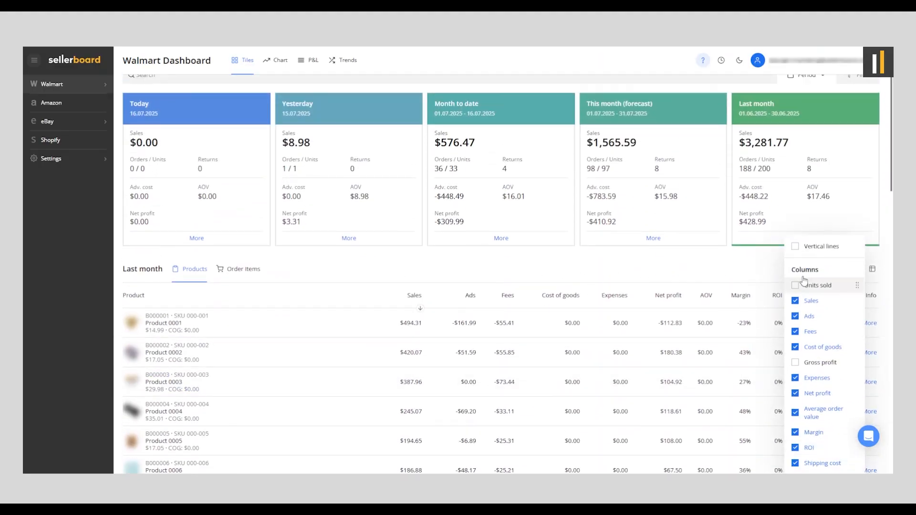
pyautogui.click(750, 266)
pyautogui.click(872, 270)
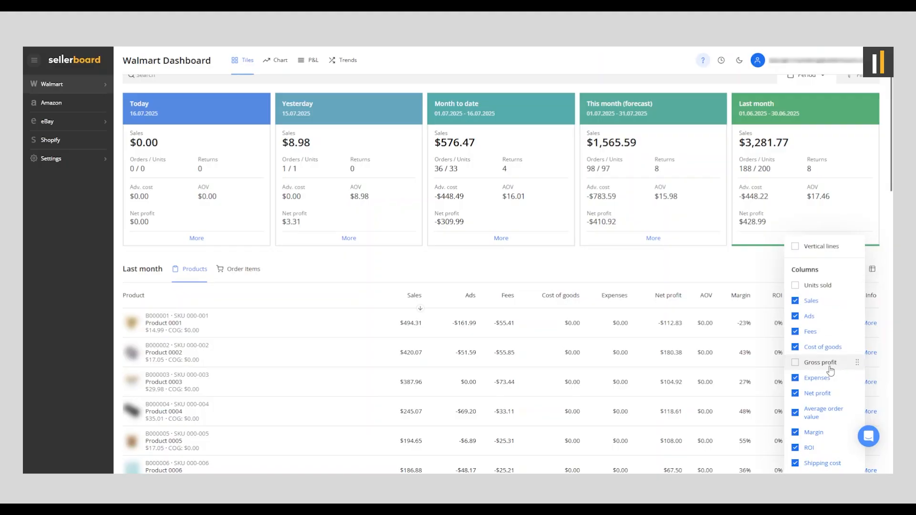
pyautogui.click(737, 264)
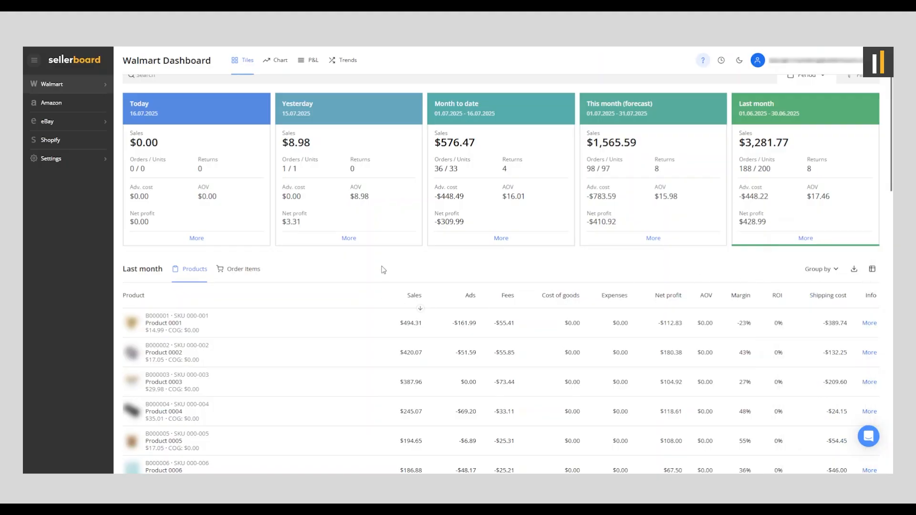
# Open the detailed breakdown for last month and expand Sales (GMV), Units sold and Advertising cost.
pyautogui.scroll(2, 405, 265)
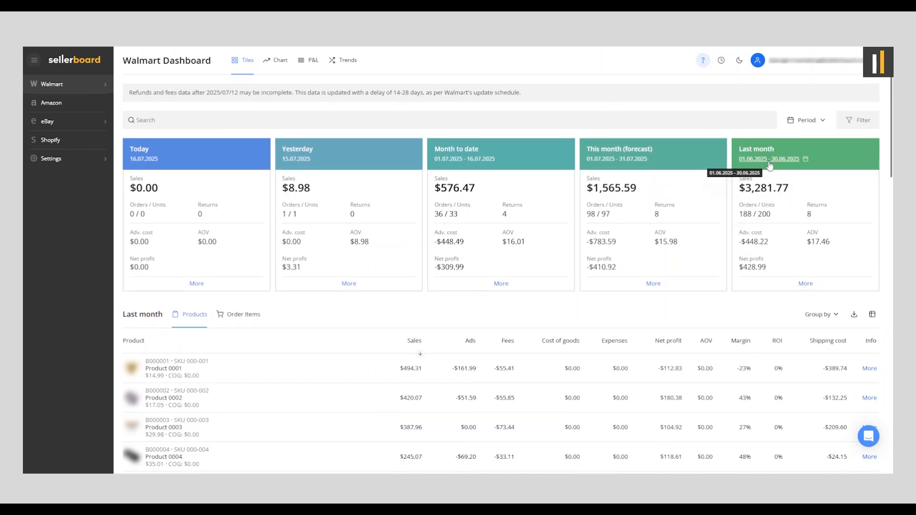
pyautogui.click(808, 283)
pyautogui.moveTo(752, 275)
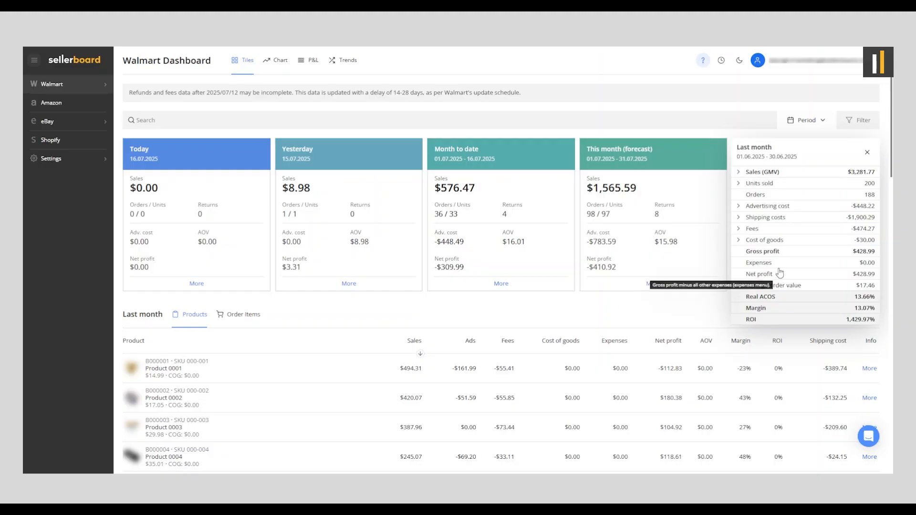
pyautogui.click(740, 173)
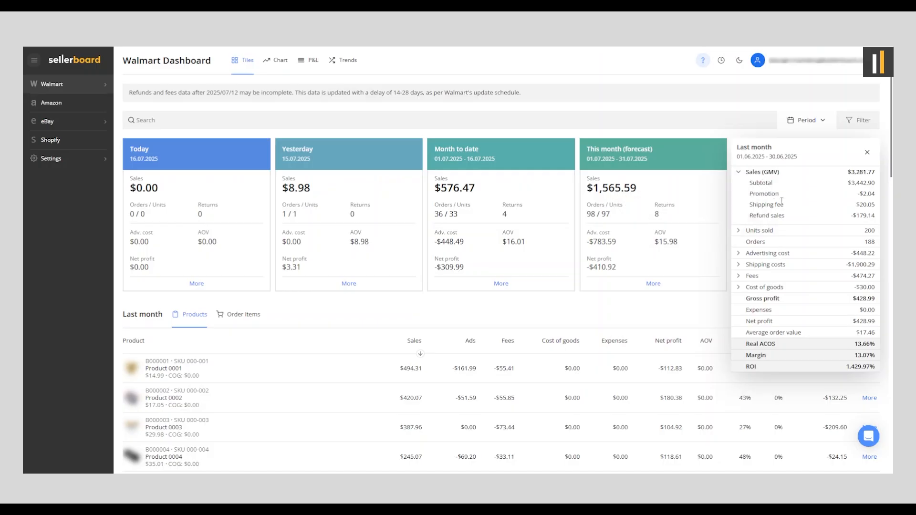
pyautogui.click(763, 232)
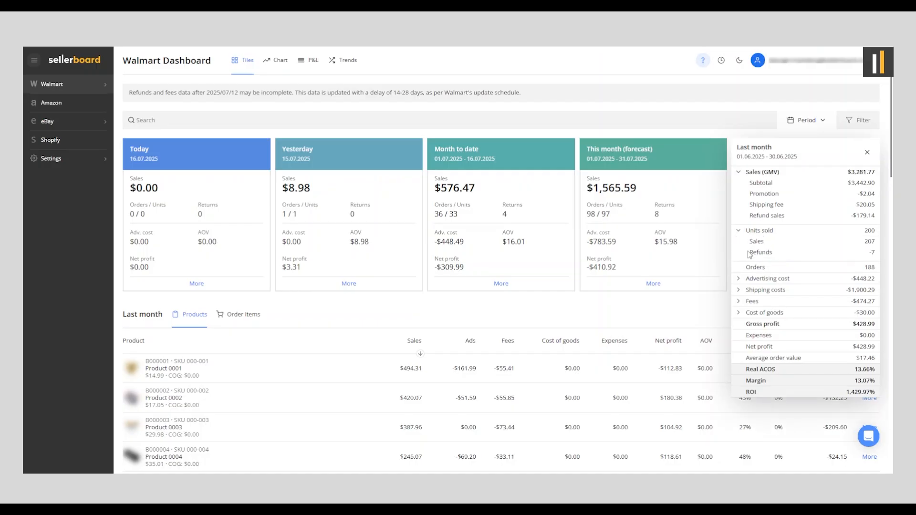
pyautogui.click(739, 279)
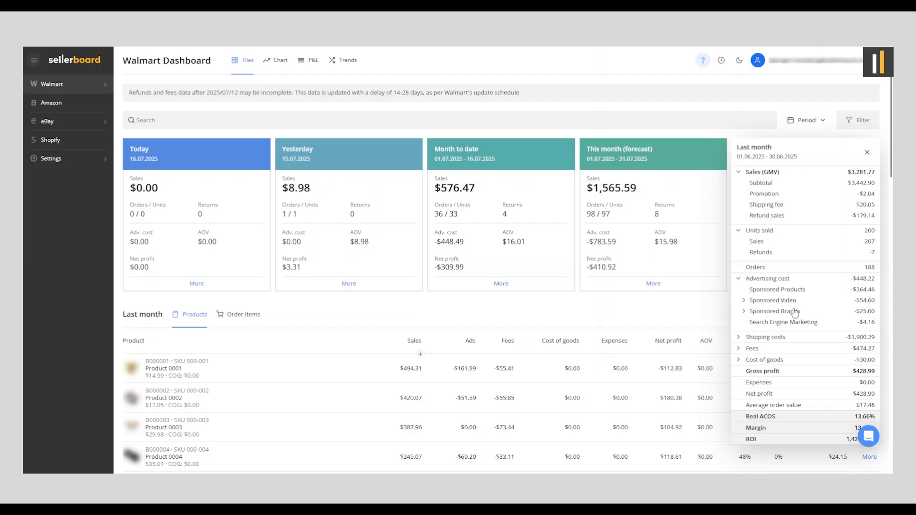
# Expand Shipping costs, Fees and Cost of goods in last month's breakdown and review the profit figures below them.
pyautogui.click(739, 337)
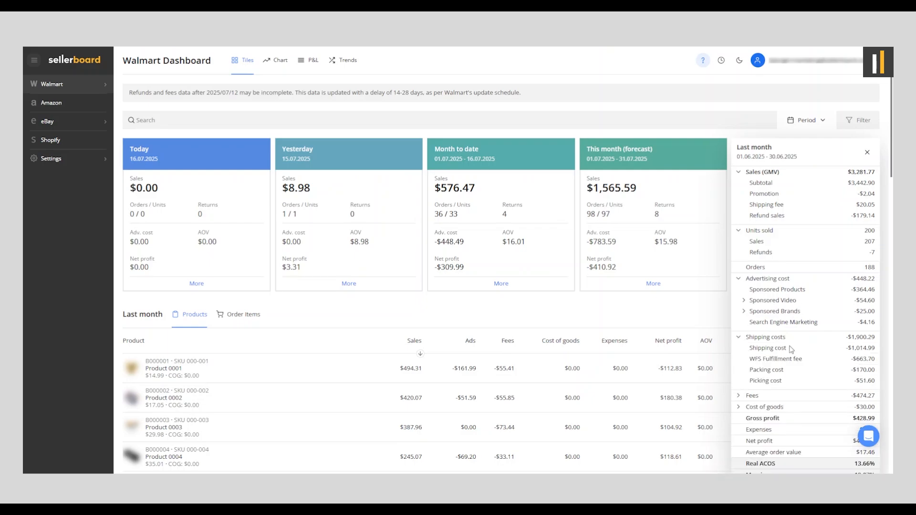
pyautogui.click(757, 395)
pyautogui.scroll(-3, 758, 394)
pyautogui.click(763, 374)
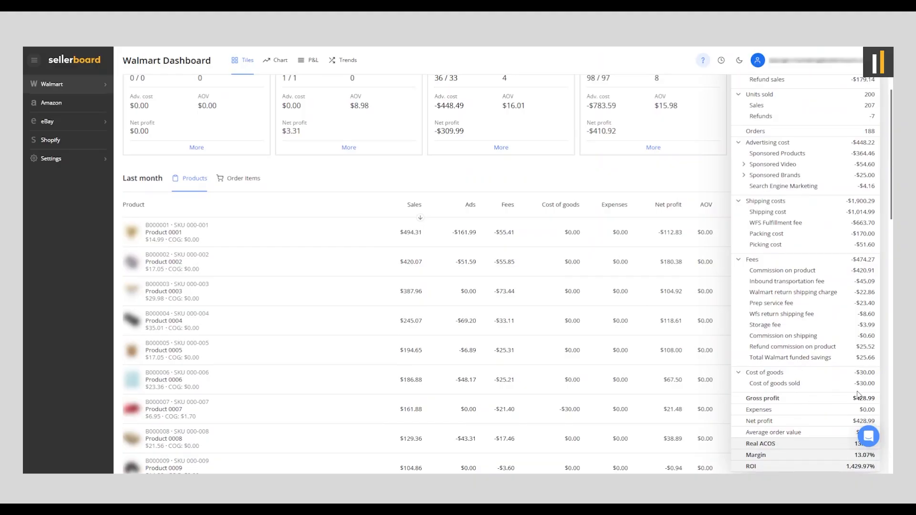
pyautogui.scroll(-1, 815, 350)
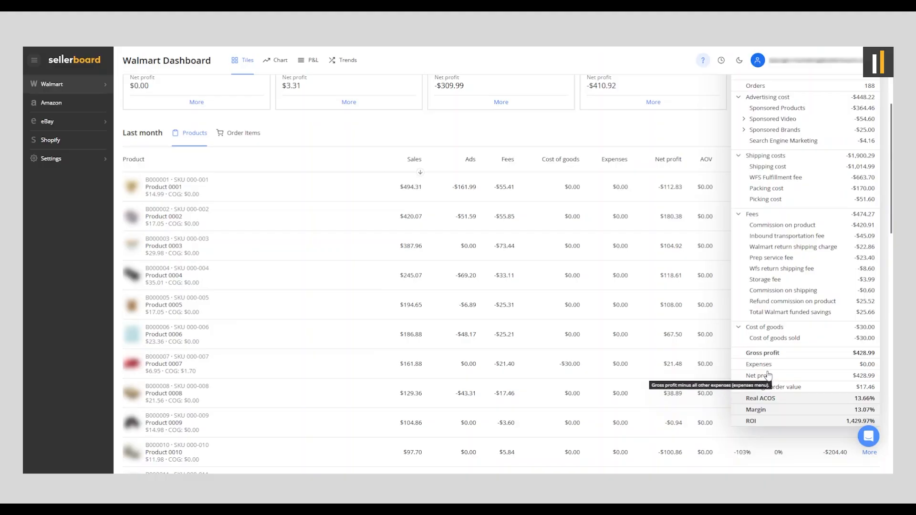
pyautogui.moveTo(765, 371)
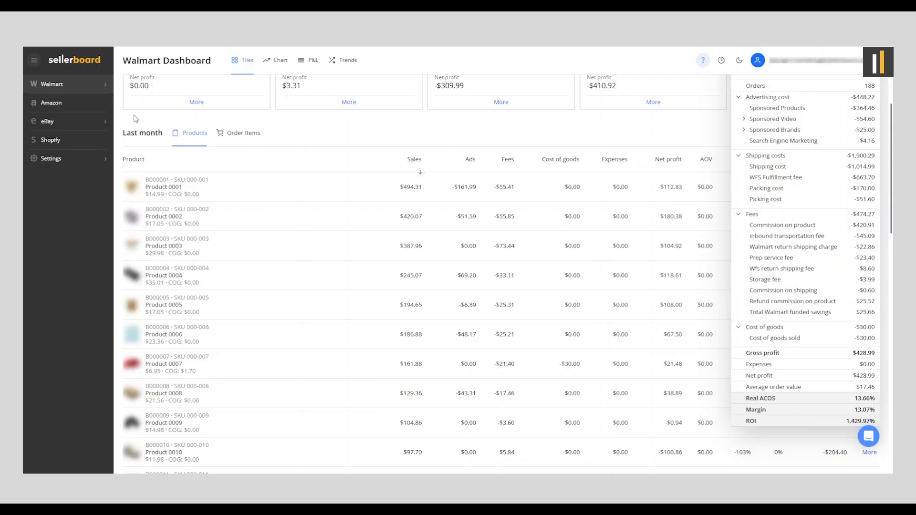
# Open the detailed breakdown of Product 0001 in last month's product table, review its profit figures and close it.
pyautogui.click(106, 91)
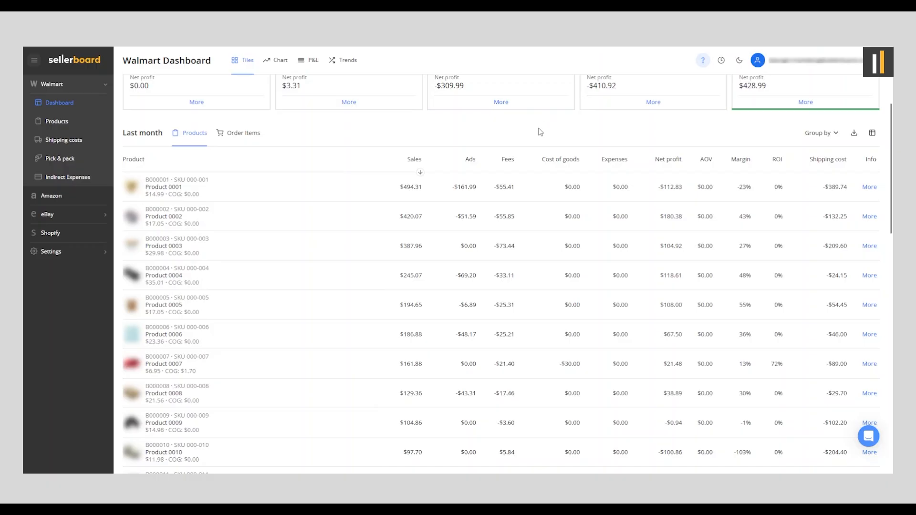
pyautogui.scroll(4, 540, 130)
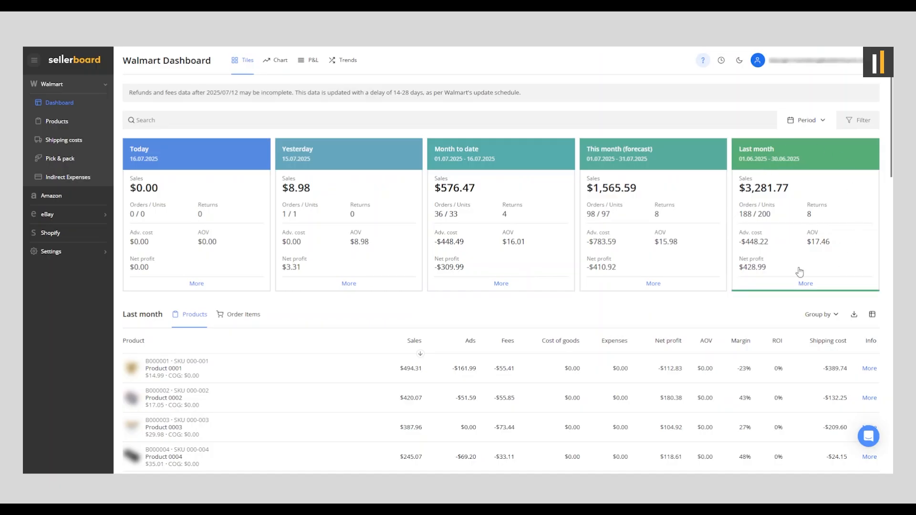
pyautogui.scroll(-2, 707, 351)
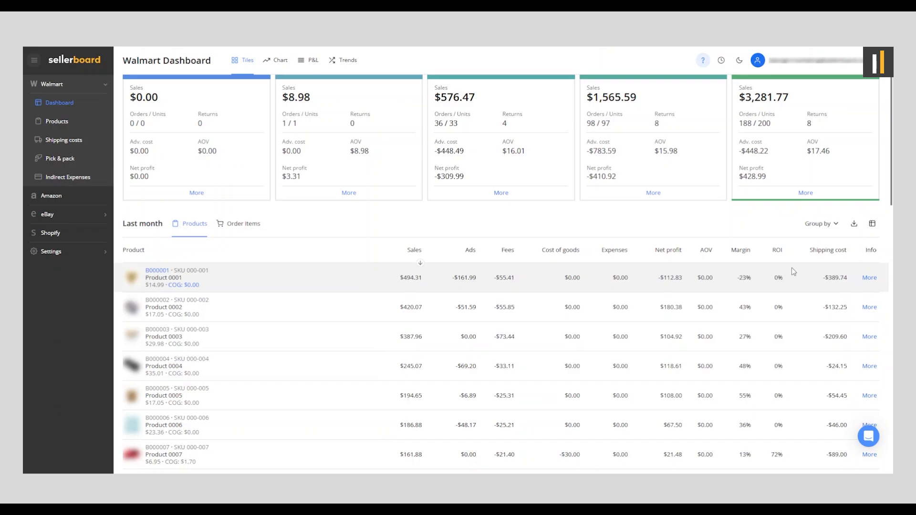
pyautogui.click(870, 277)
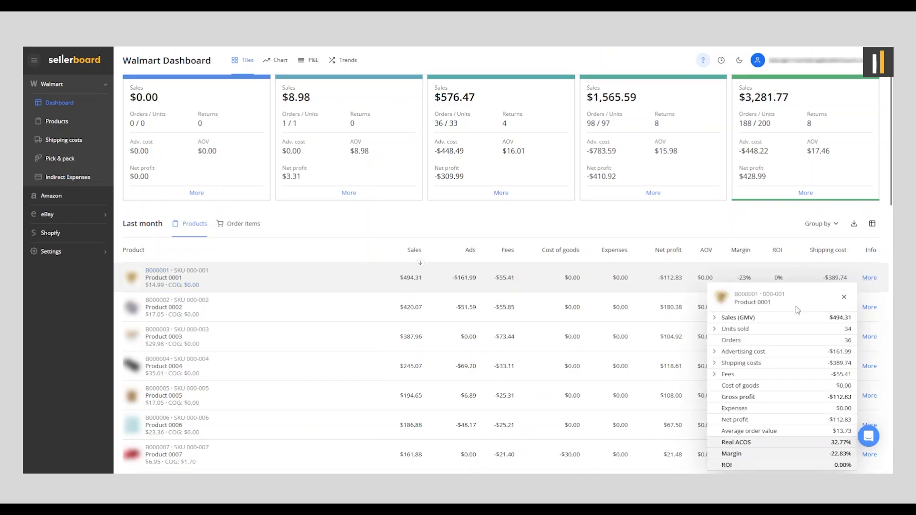
pyautogui.scroll(-1, 778, 286)
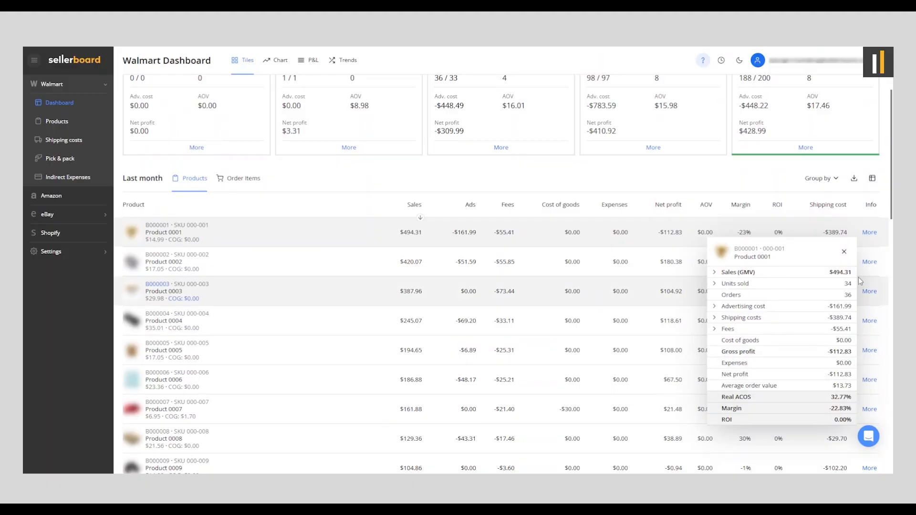
pyautogui.click(844, 251)
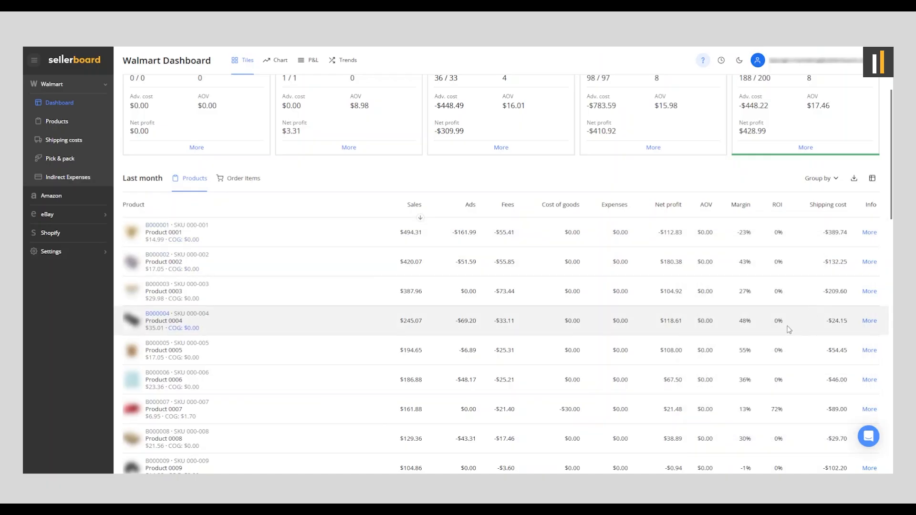
# Review the dashboard tiles, the product list offered by the search and the available period combinations.
pyautogui.scroll(3, 820, 248)
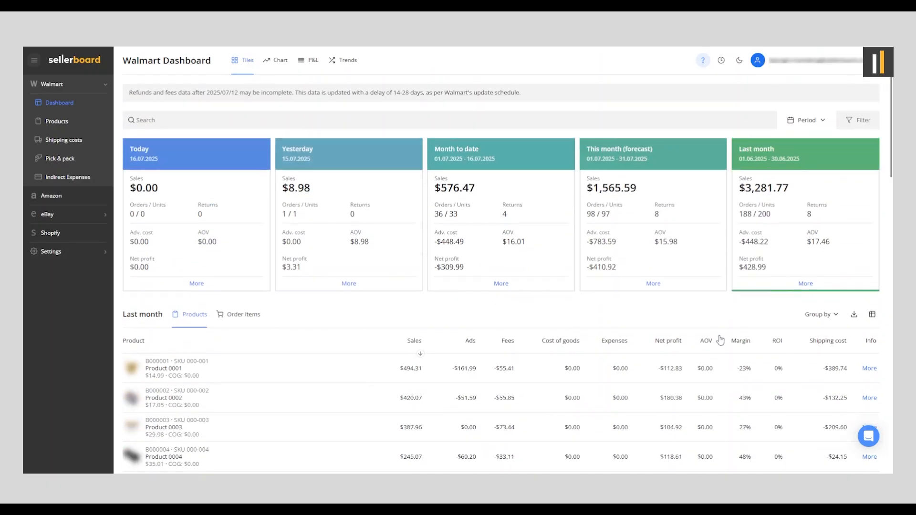
pyautogui.moveTo(709, 347)
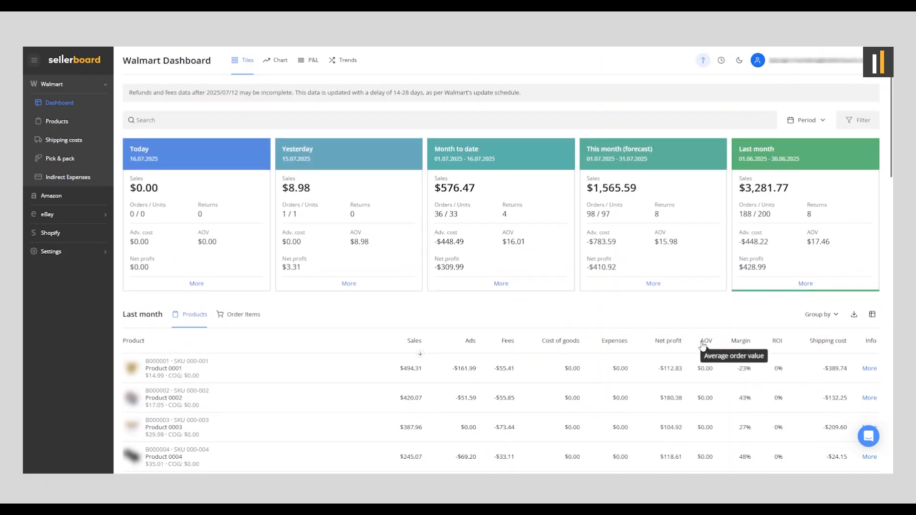
pyautogui.scroll(-2, 710, 347)
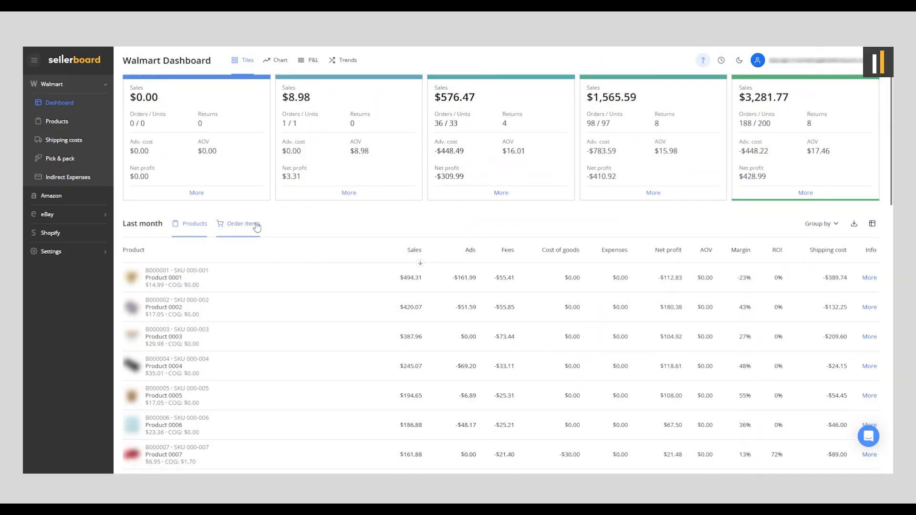
pyautogui.scroll(2, 360, 277)
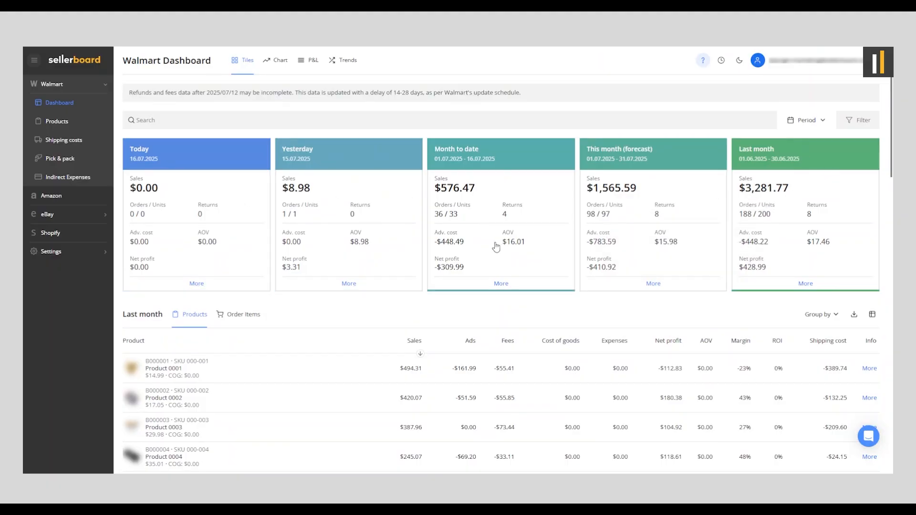
pyautogui.click(245, 125)
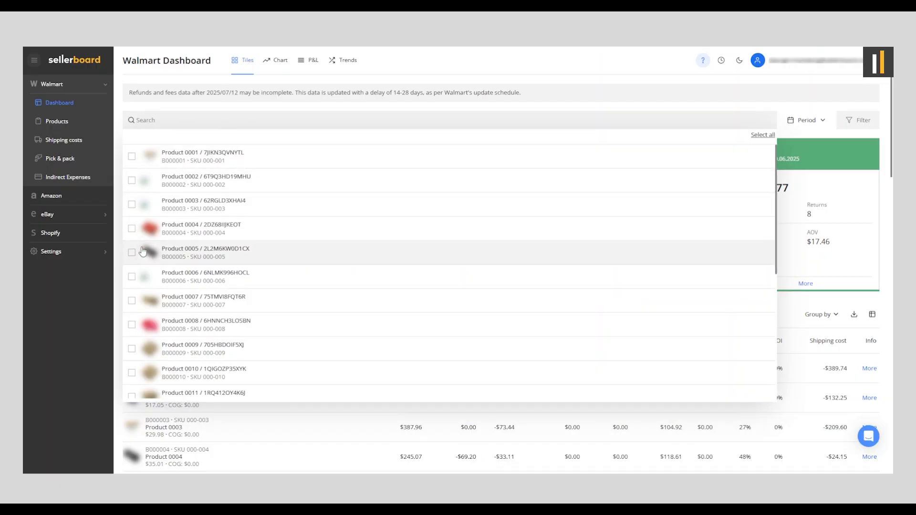
pyautogui.click(421, 108)
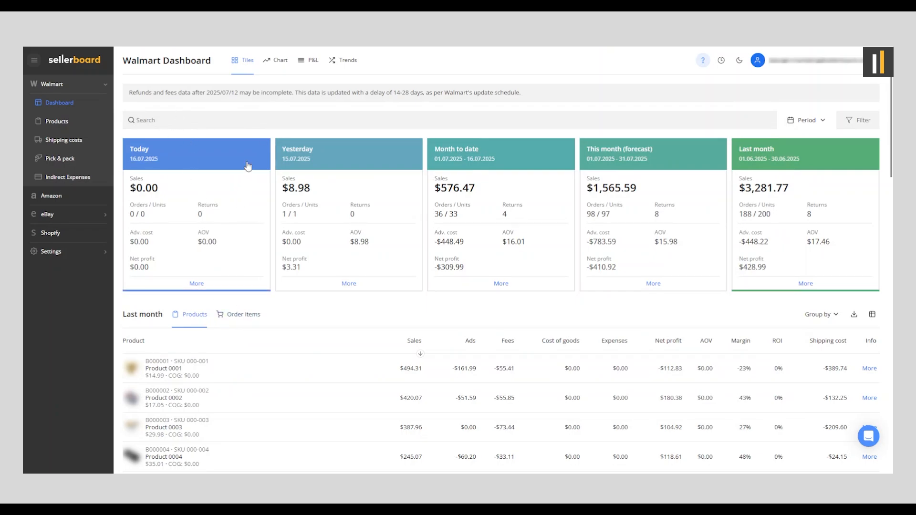
pyautogui.click(806, 120)
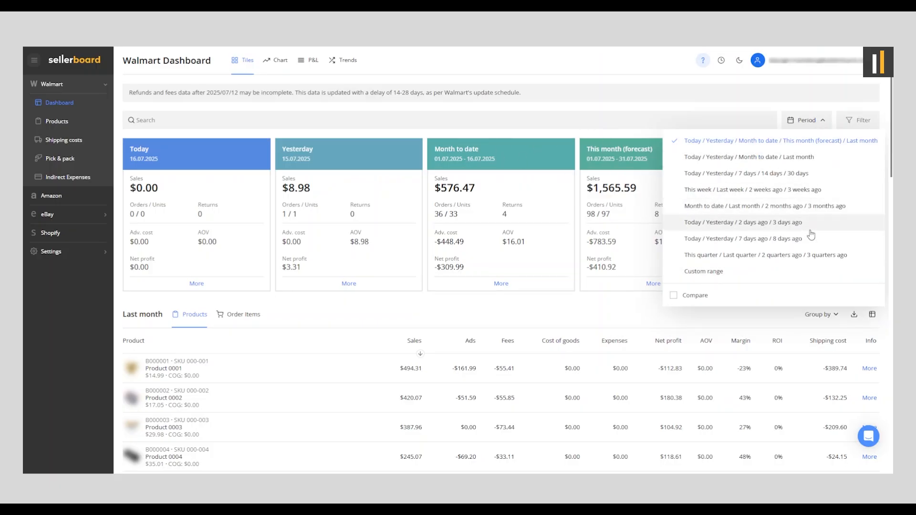
pyautogui.click(620, 135)
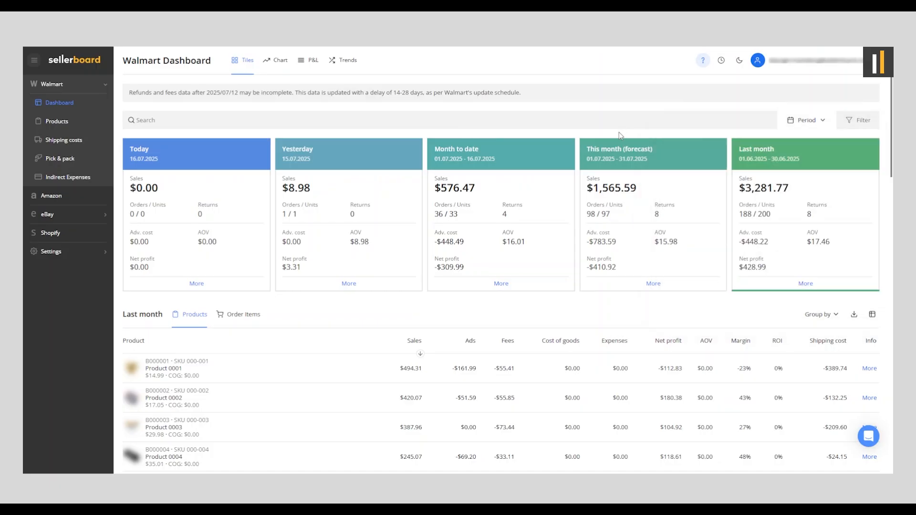
# Open the Chart view and review its metric configuration, period options and product table for the last 12 months.
pyautogui.click(277, 64)
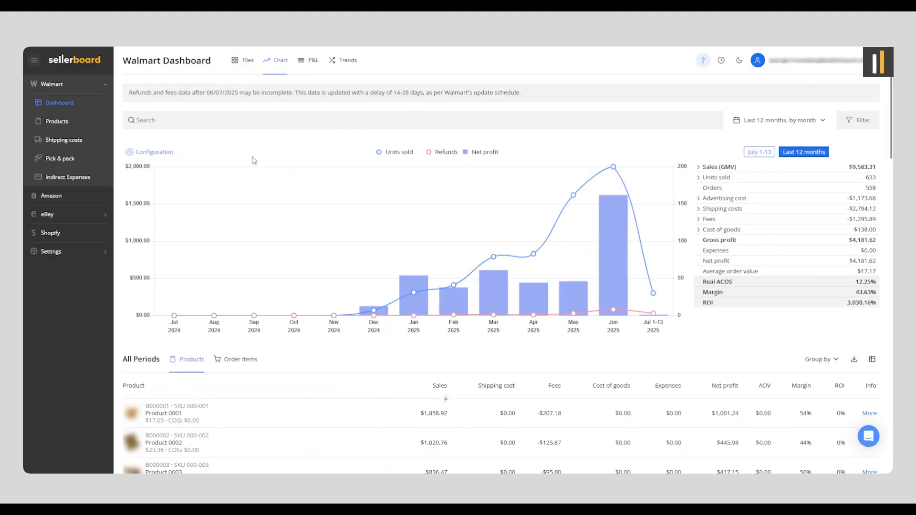
pyautogui.click(154, 152)
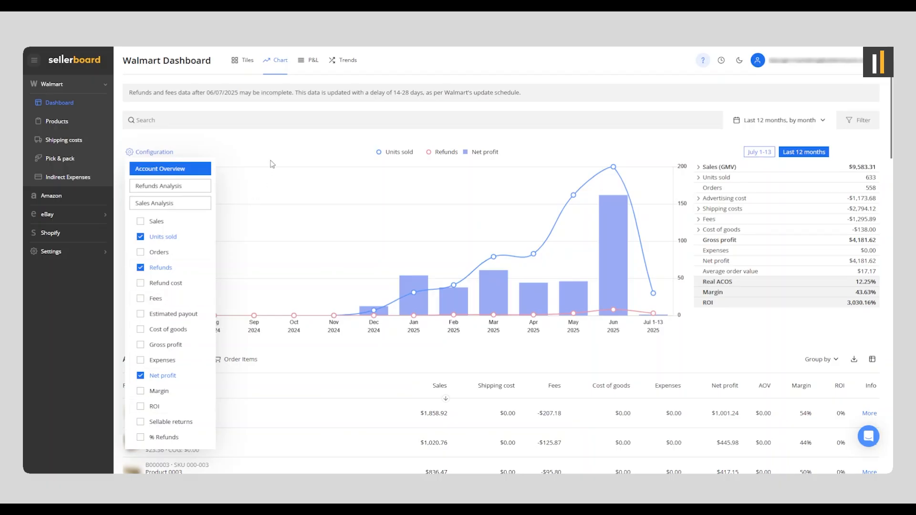
pyautogui.click(280, 151)
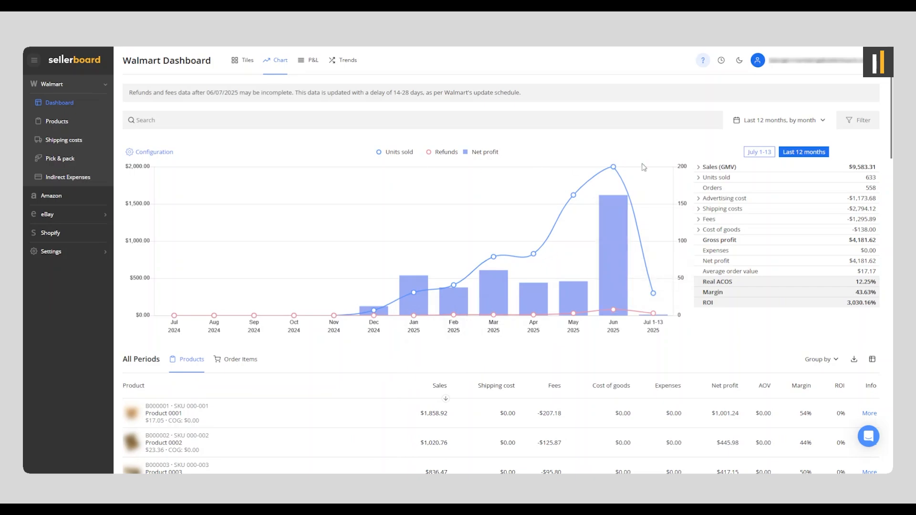
pyautogui.click(801, 120)
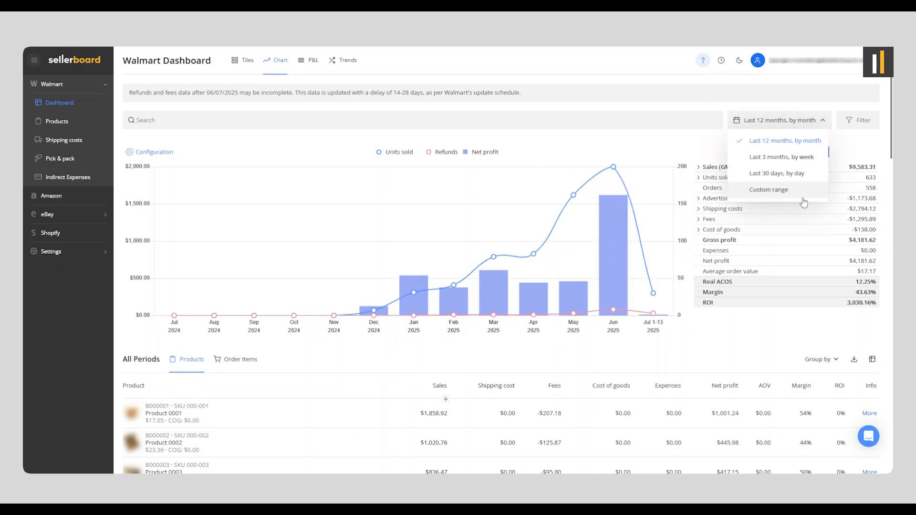
pyautogui.click(663, 146)
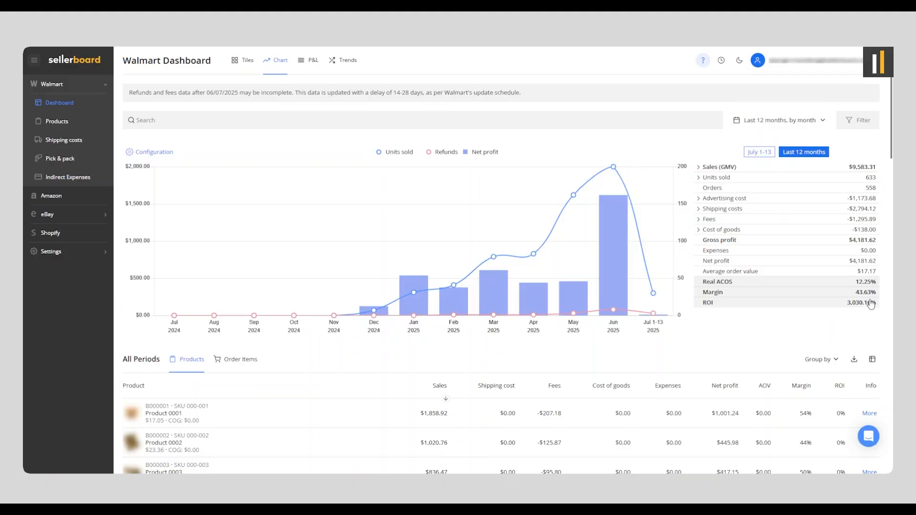
pyautogui.scroll(-4, 749, 265)
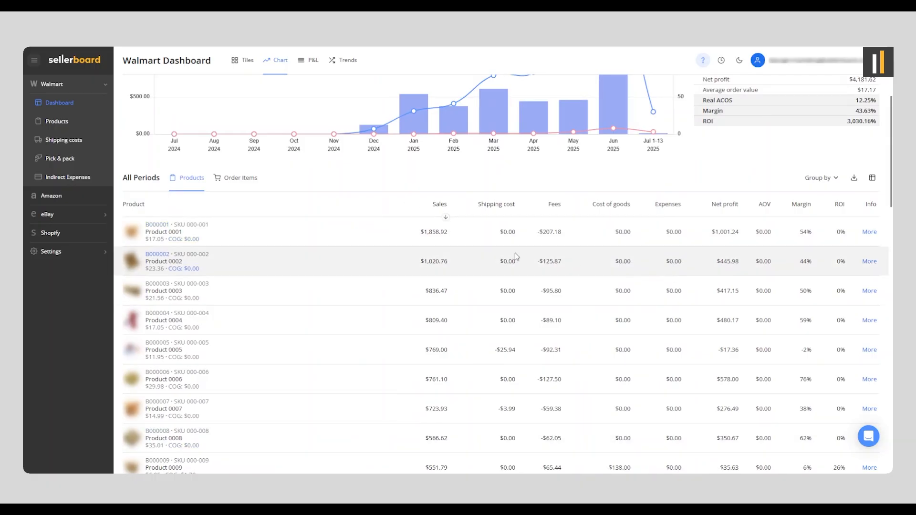
pyautogui.scroll(4, 743, 392)
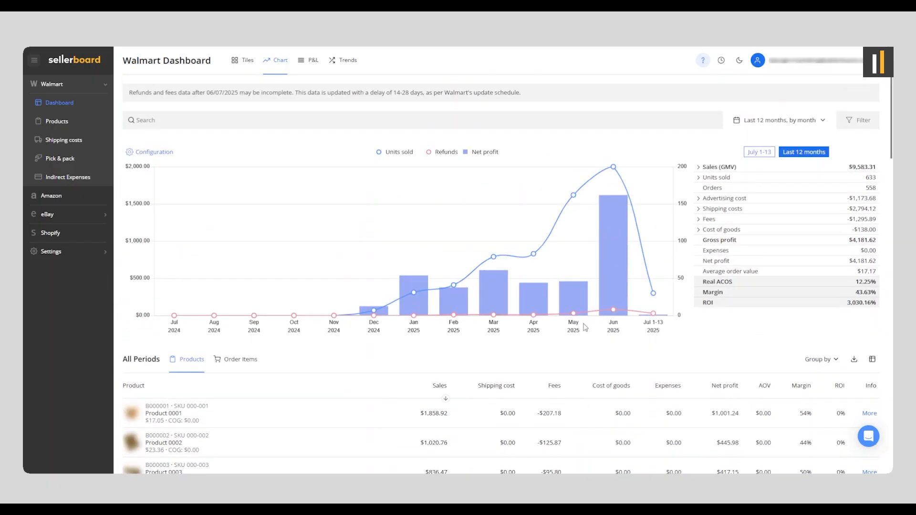
# Open the P&L view and expand Sales (GMV), Units sold, Advertising cost and Shipping costs to review the monthly figures.
pyautogui.click(313, 61)
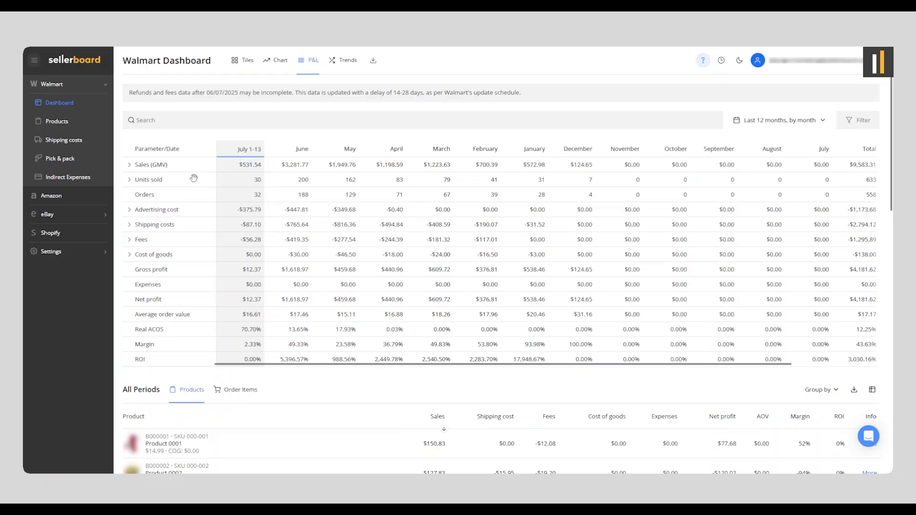
pyautogui.click(129, 165)
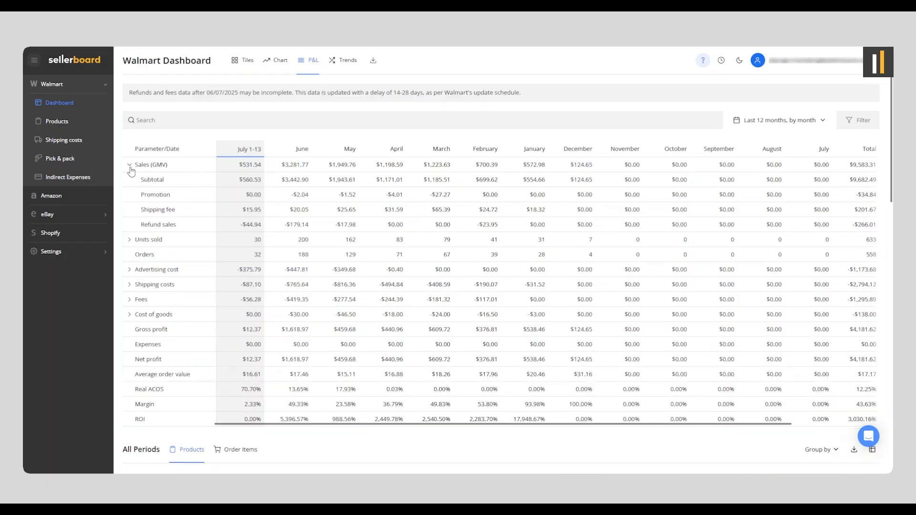
pyautogui.click(130, 240)
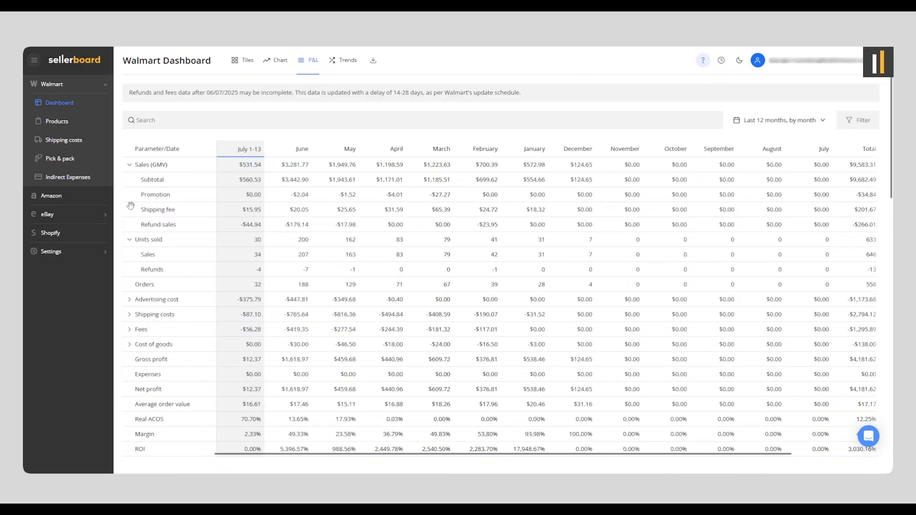
pyautogui.click(129, 299)
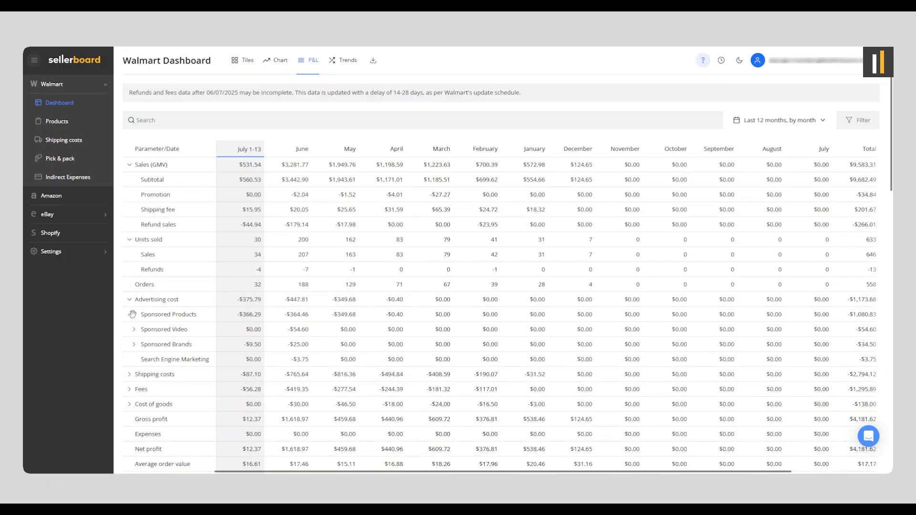
pyautogui.click(129, 375)
pyautogui.scroll(-1, 144, 418)
pyautogui.scroll(-3, 144, 418)
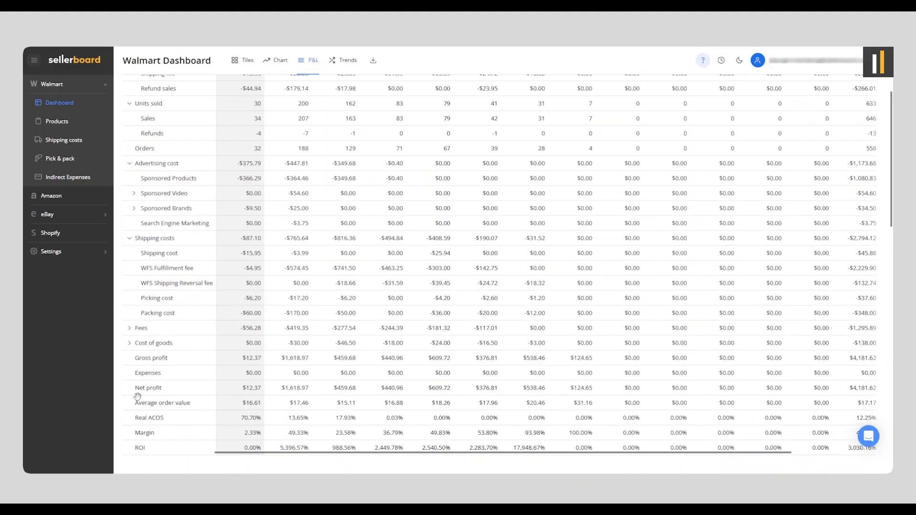
# Collapse Sales (GMV), Units sold, Advertising cost and Shipping costs in the P&L table, and review the available period options.
pyautogui.scroll(3, 137, 396)
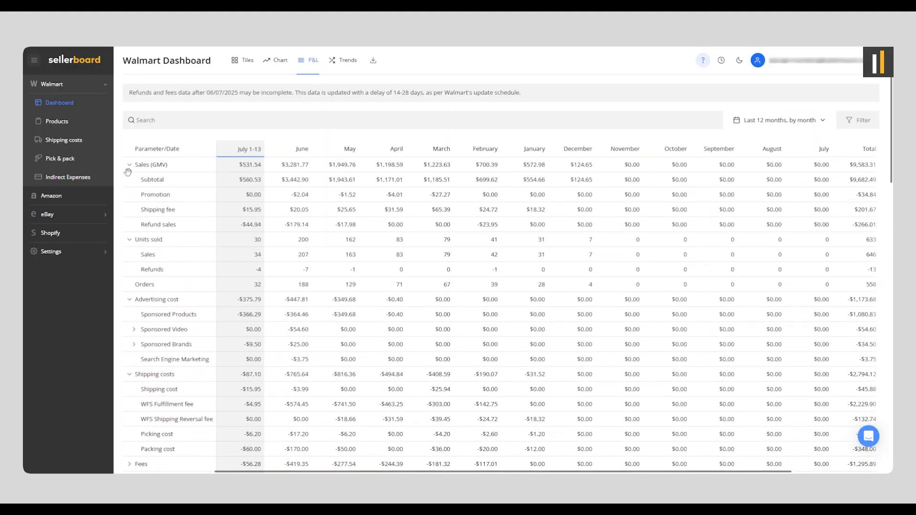
pyautogui.click(130, 165)
pyautogui.click(129, 179)
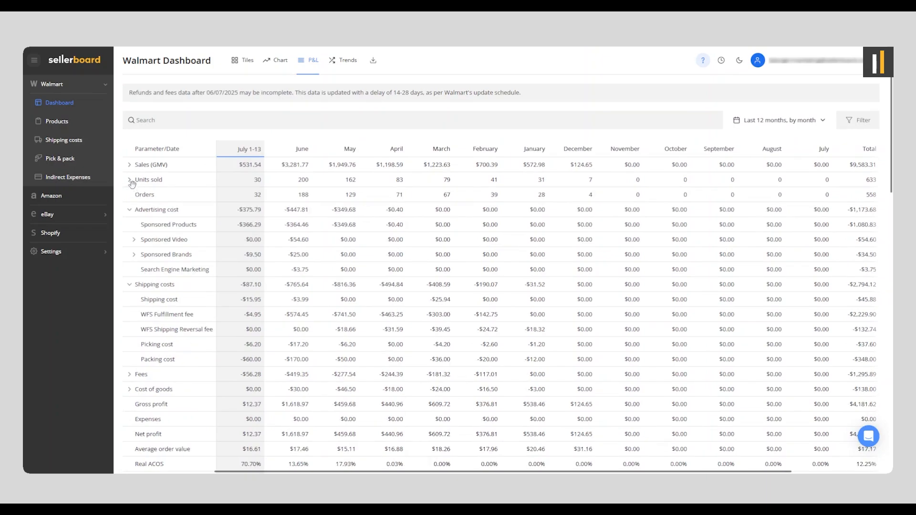
pyautogui.click(129, 210)
pyautogui.click(130, 225)
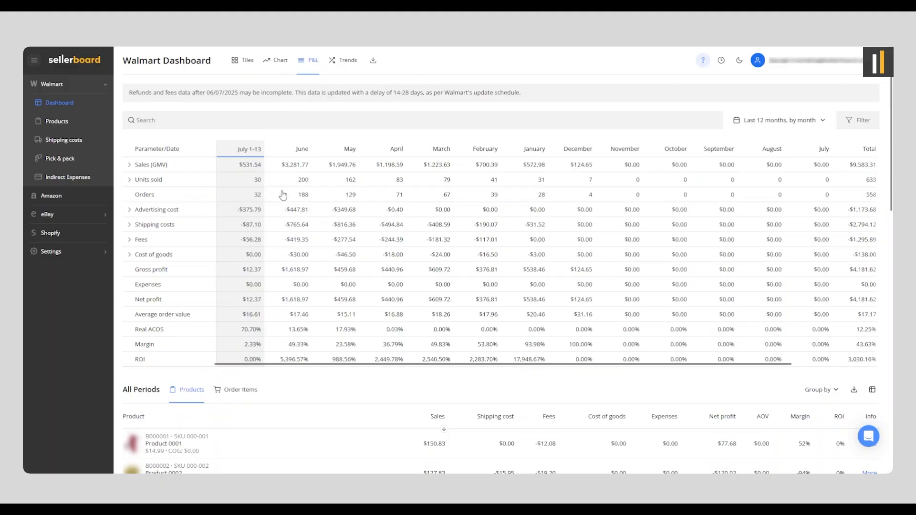
pyautogui.click(757, 121)
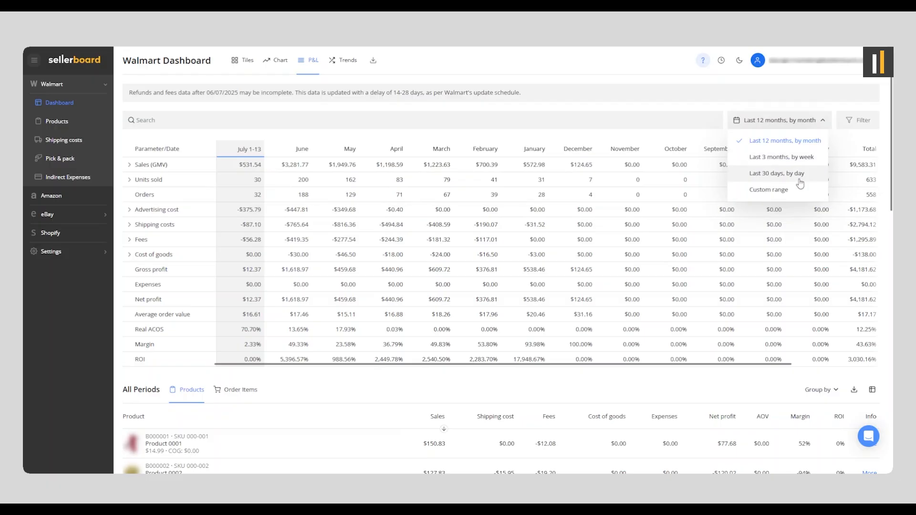
pyautogui.click(631, 113)
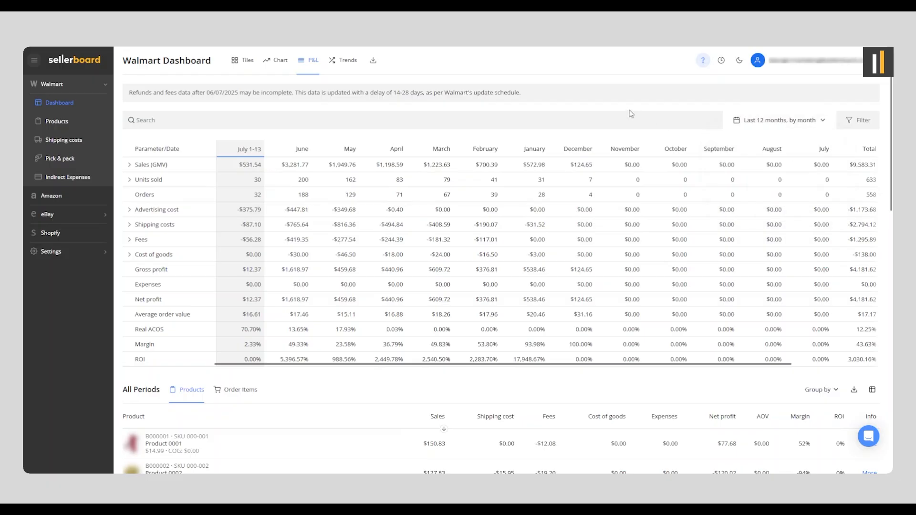
# Select the May column in the P&L table and review that month's product figures.
pyautogui.click(347, 153)
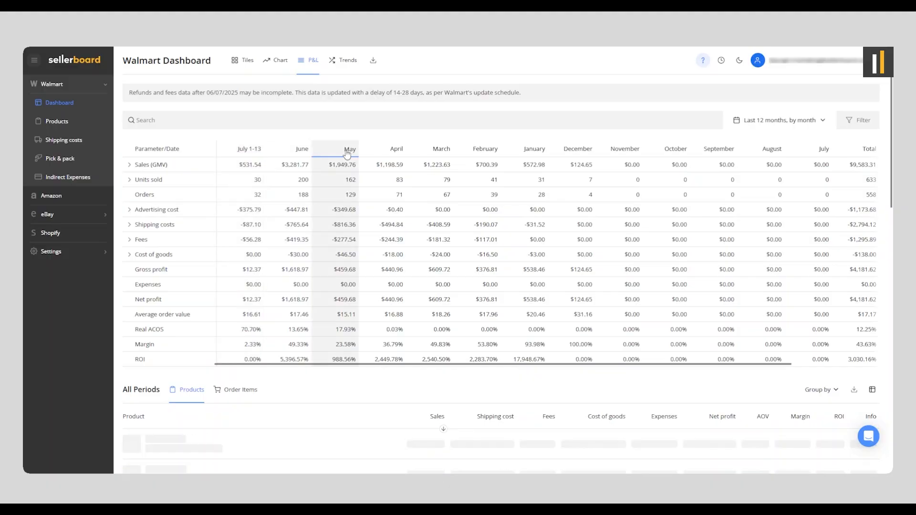
pyautogui.scroll(-5, 457, 244)
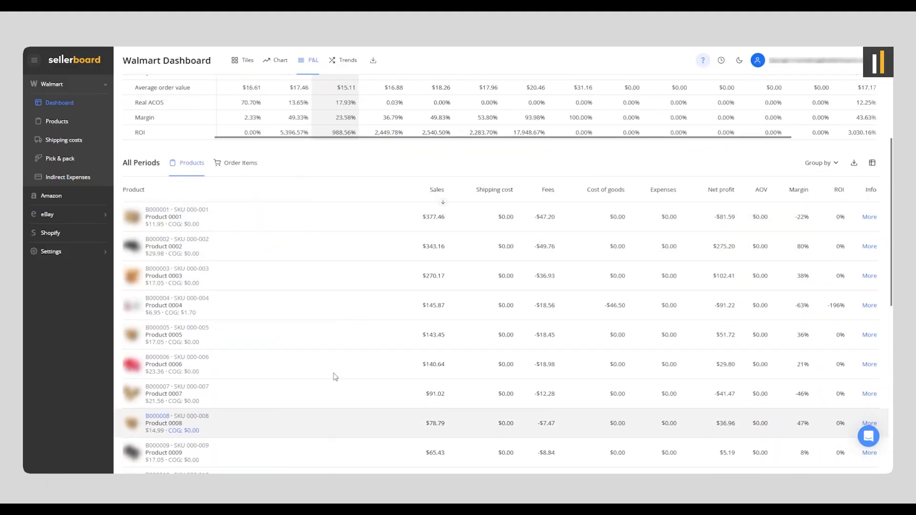
pyautogui.scroll(5, 322, 195)
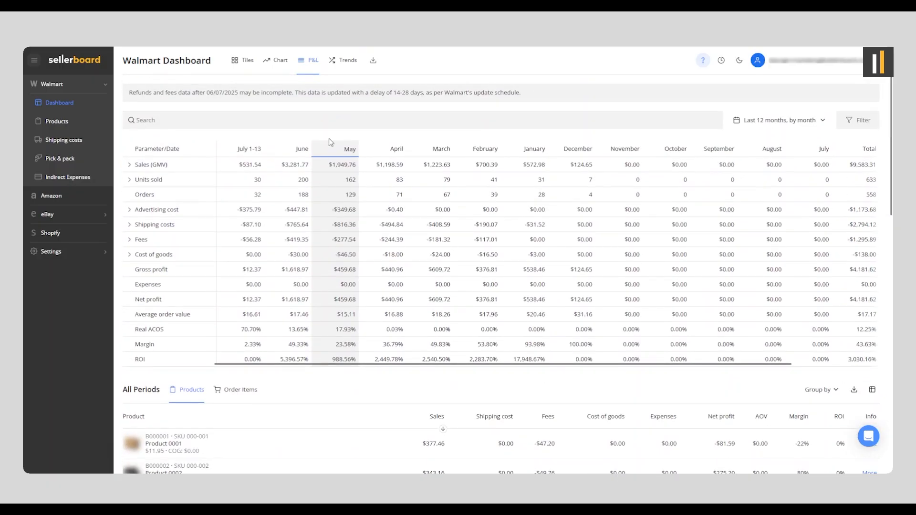
pyautogui.scroll(-3, 233, 395)
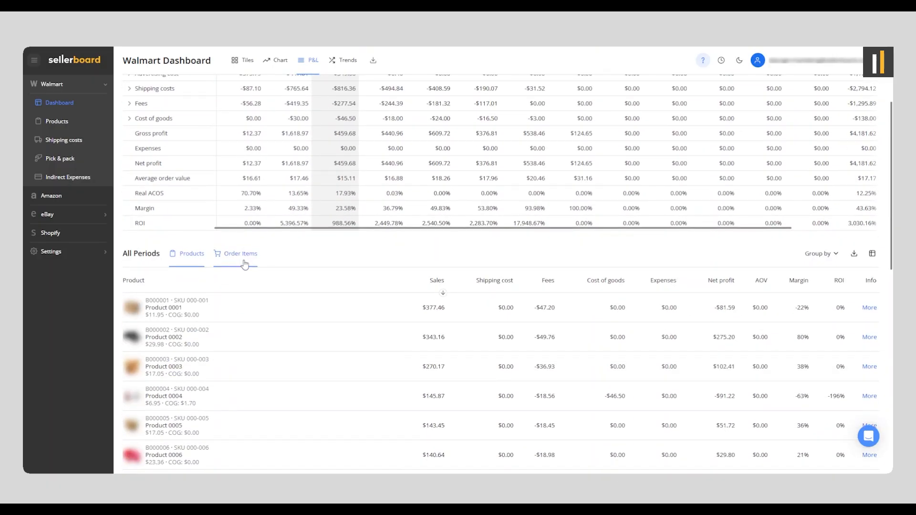
# Open the Trends view of the Walmart dashboard and display the Net profit trend for each product.
pyautogui.scroll(1, 248, 267)
pyautogui.scroll(2, 337, 171)
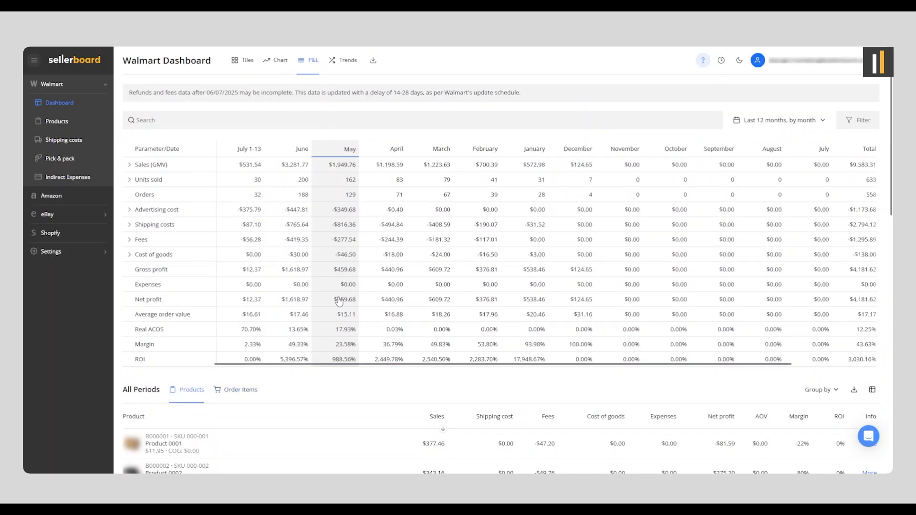
pyautogui.click(348, 60)
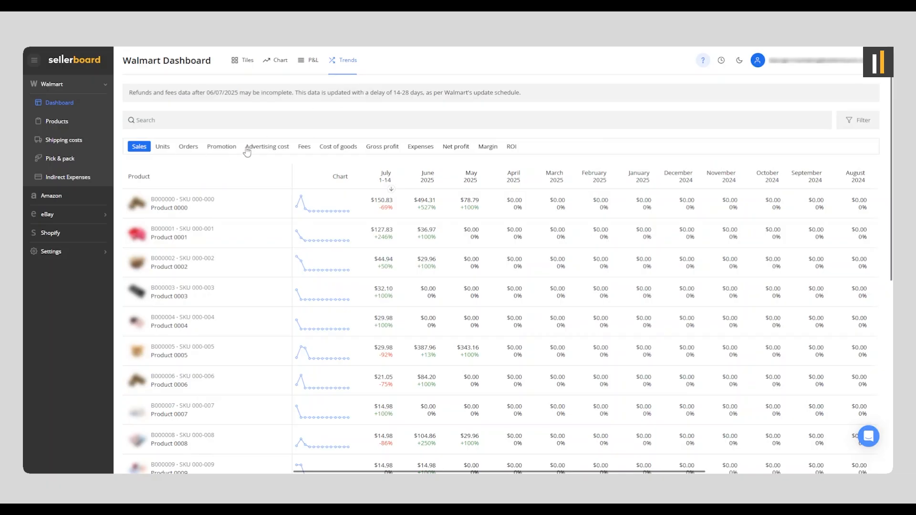
pyautogui.click(456, 147)
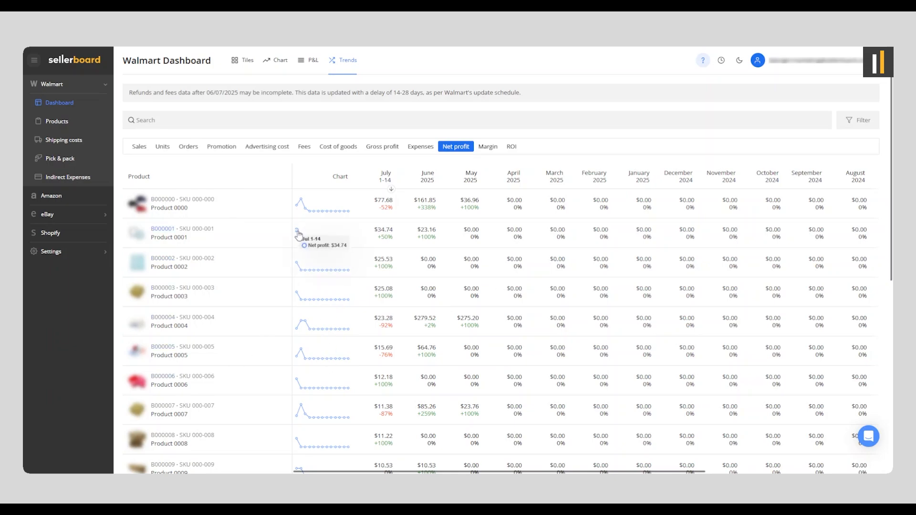
# Sort the Net profit trends by Delta descending for July 1-14 and review the monthly changes down the product list.
pyautogui.click(385, 174)
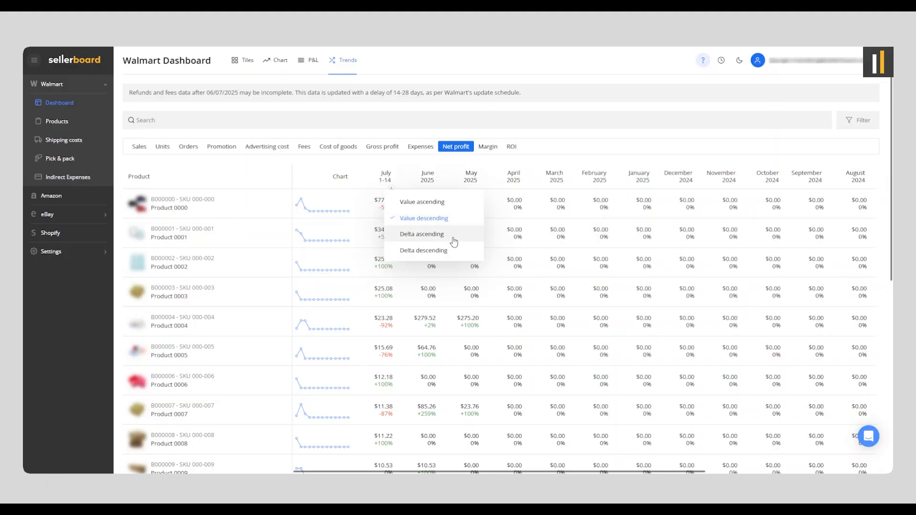
pyautogui.click(422, 251)
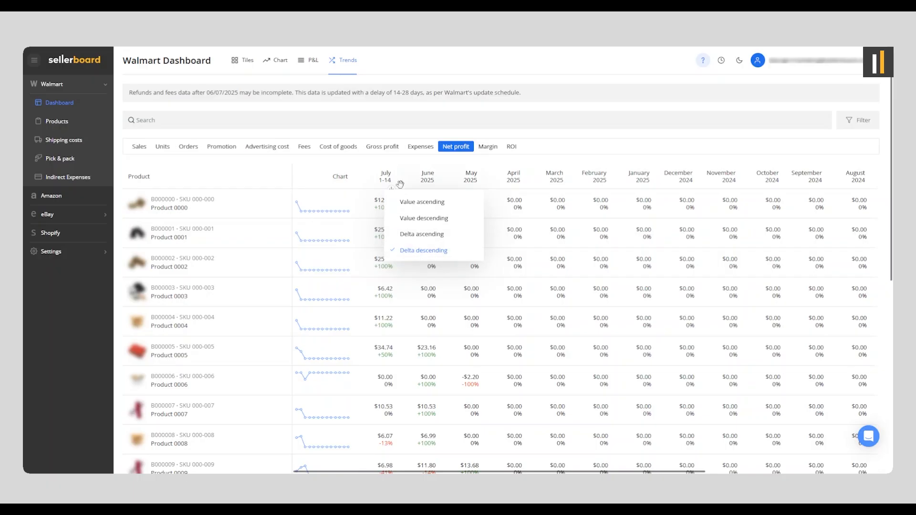
pyautogui.click(283, 170)
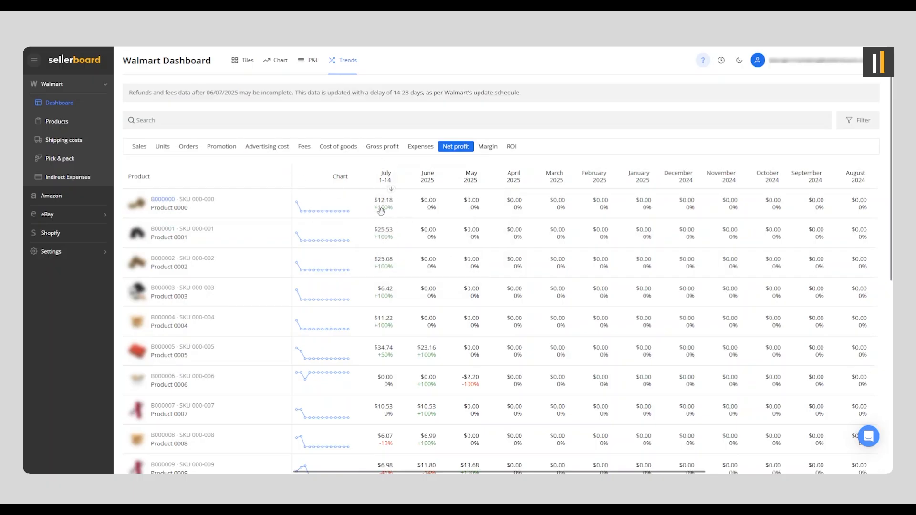
pyautogui.scroll(-3, 385, 223)
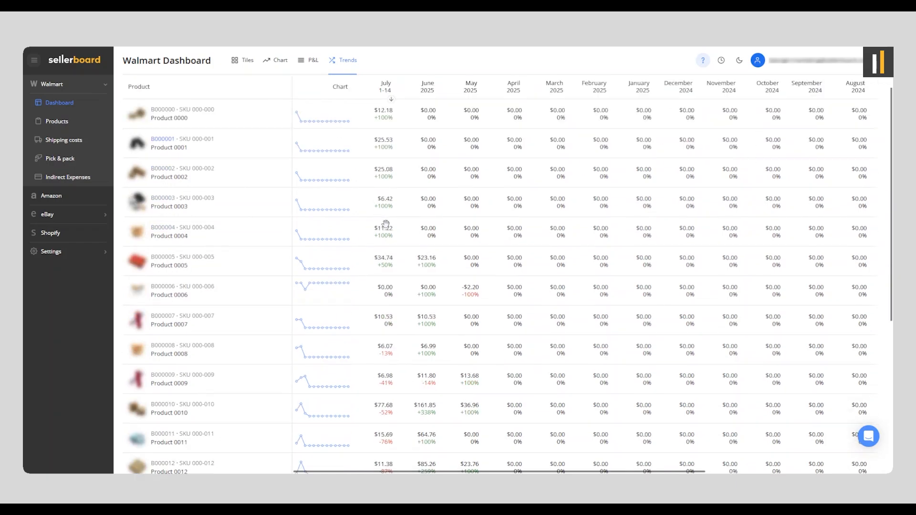
pyautogui.scroll(1, 396, 405)
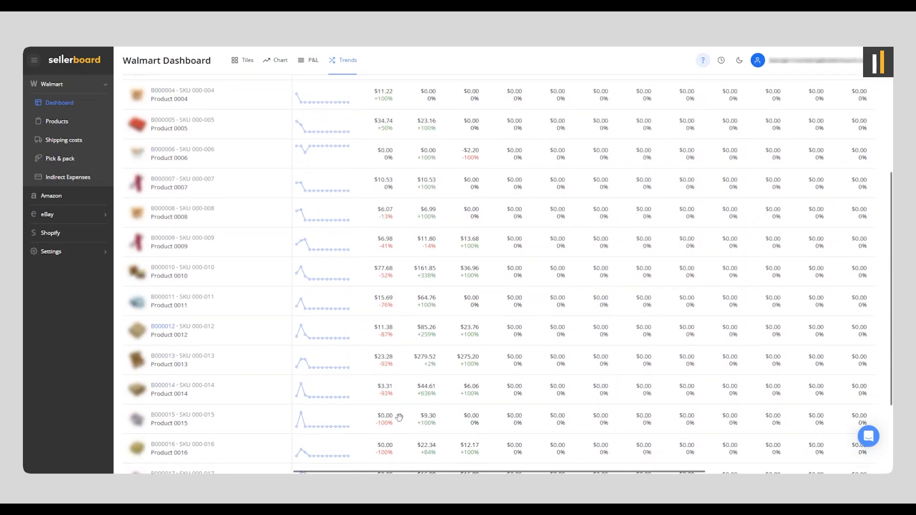
pyautogui.scroll(3, 394, 392)
pyautogui.scroll(-8, 388, 366)
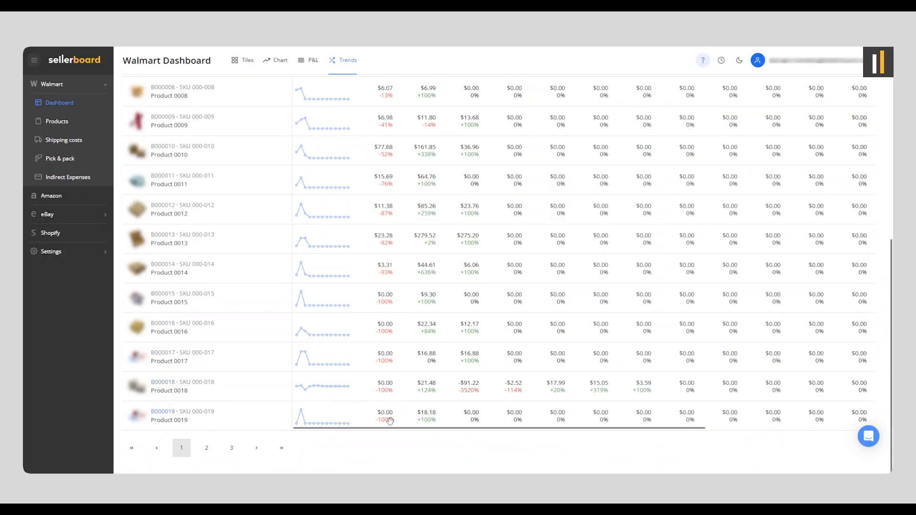
pyautogui.scroll(10, 388, 421)
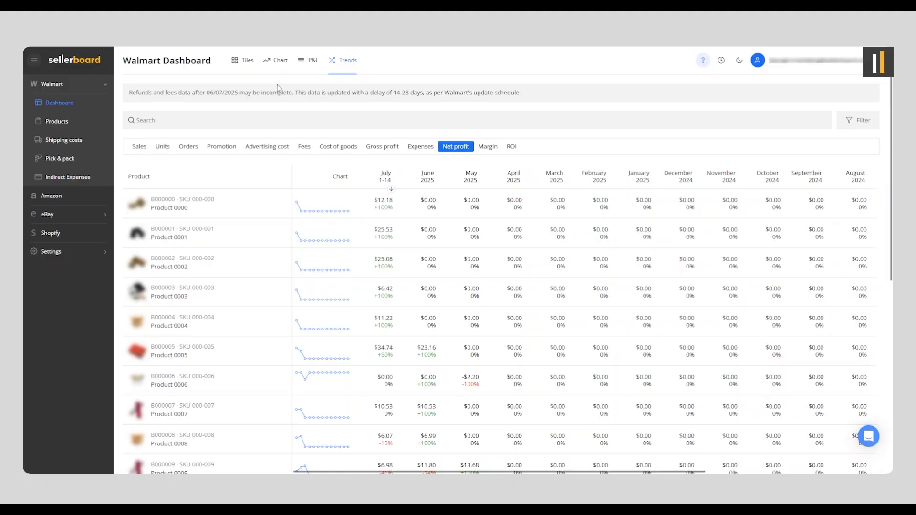
# Return to the Tiles view and review the column display options available for today's product table.
pyautogui.click(244, 62)
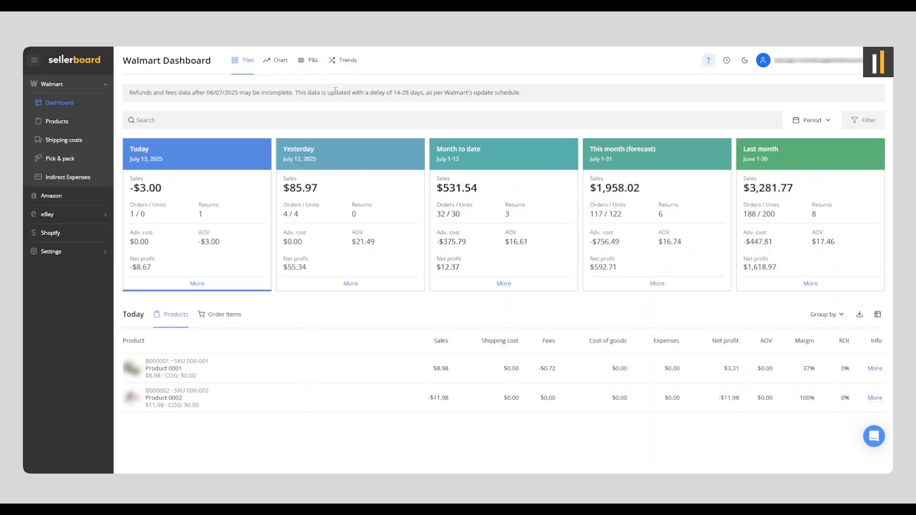
pyautogui.click(875, 316)
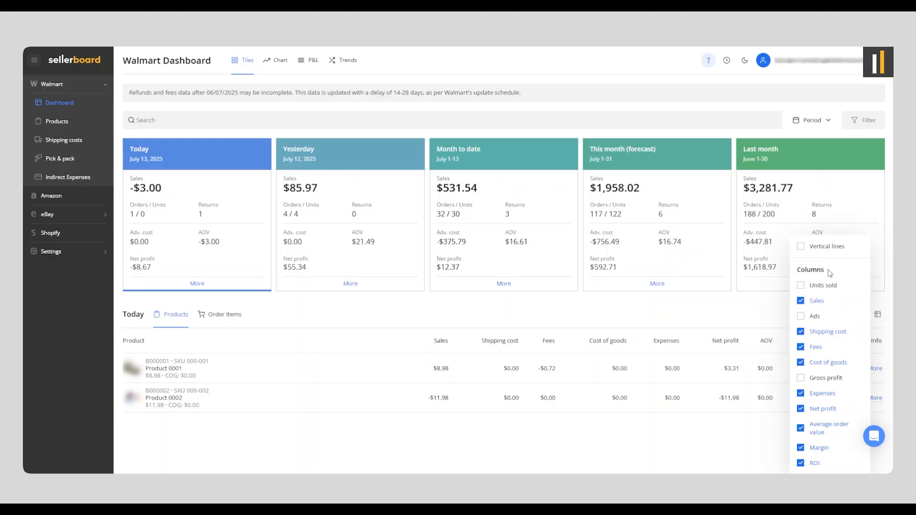
pyautogui.click(661, 314)
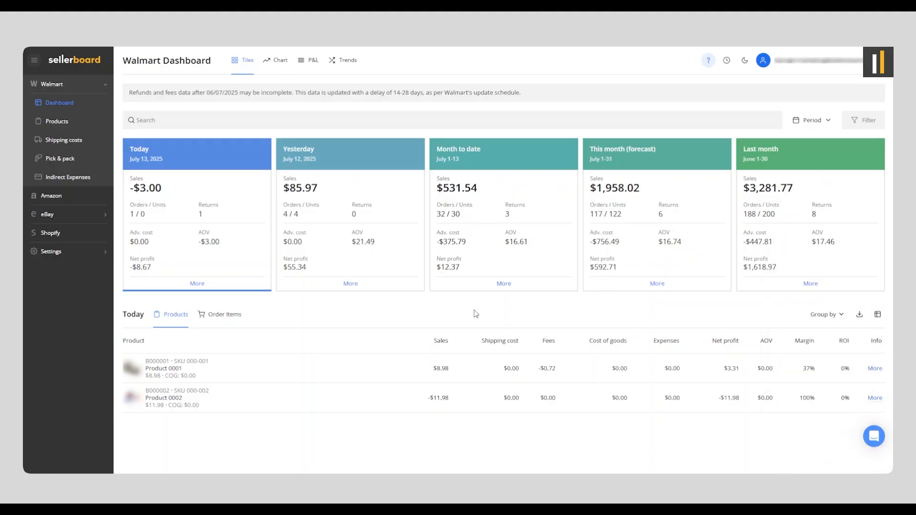